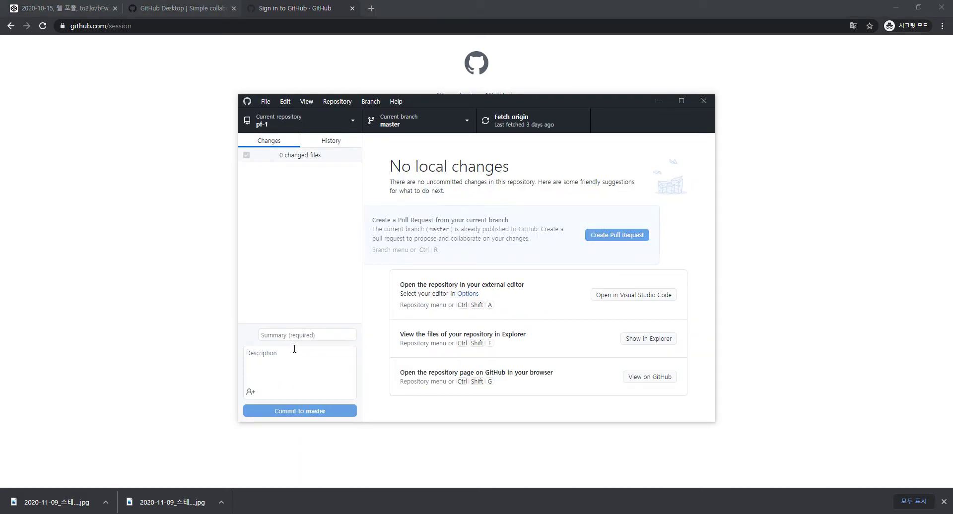
Sign in to GitHub with the retyped password and open the New repository form
click(226, 315)
click(466, 214)
double_click(472, 213)
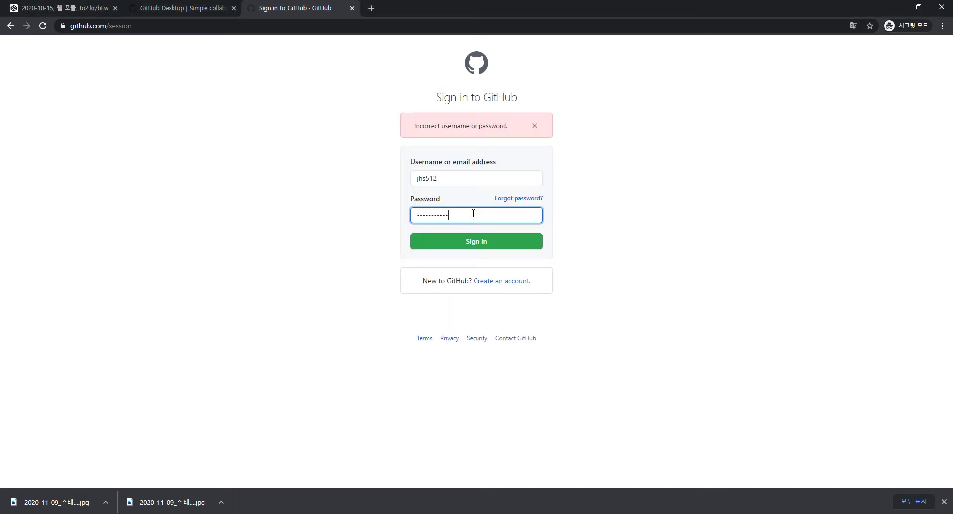
key(Return)
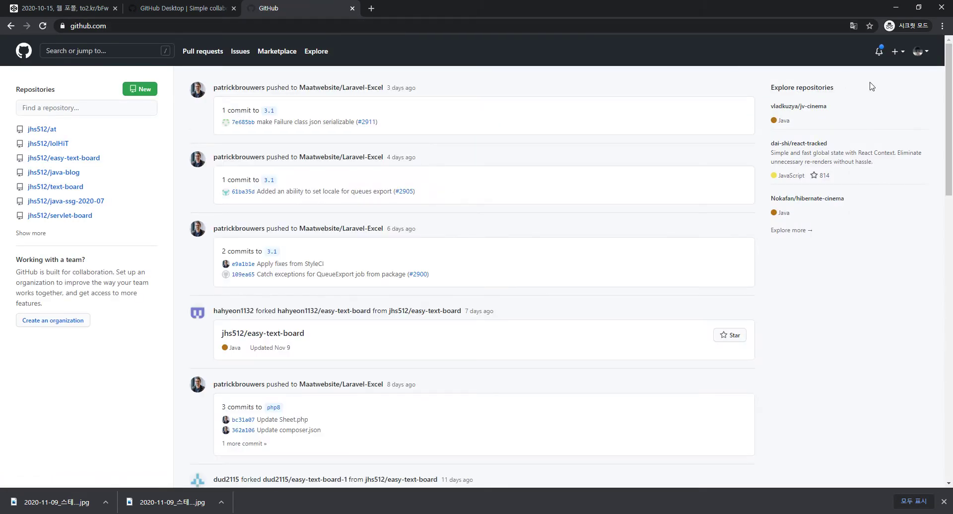
click(899, 51)
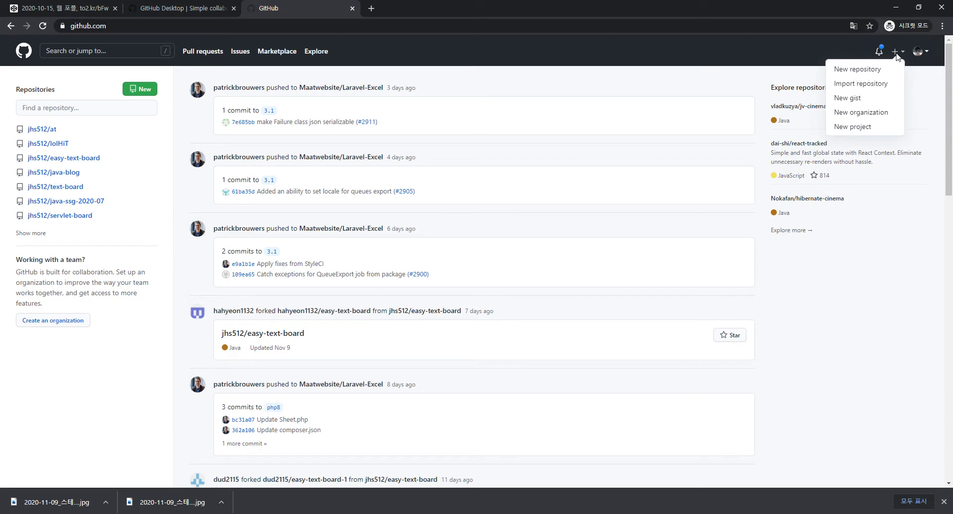
click(866, 69)
click(295, 26)
key(ctrl+c)
key(super)
text(note)
key(Return)
Paste the new-repository URL and list img1, img2 and img3 on separate lines below it
key(ctrl+v)
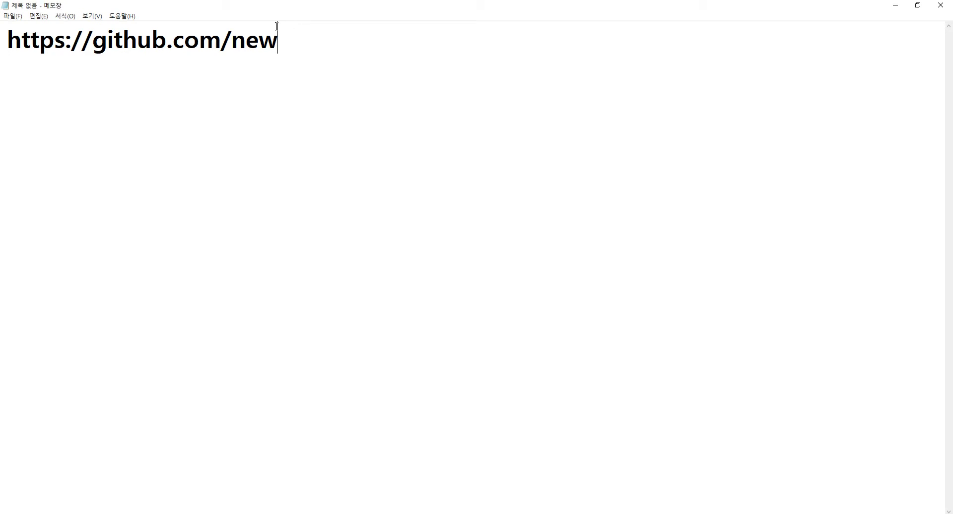
click(378, 115)
key(Return)
key(Return)
text(img`1)
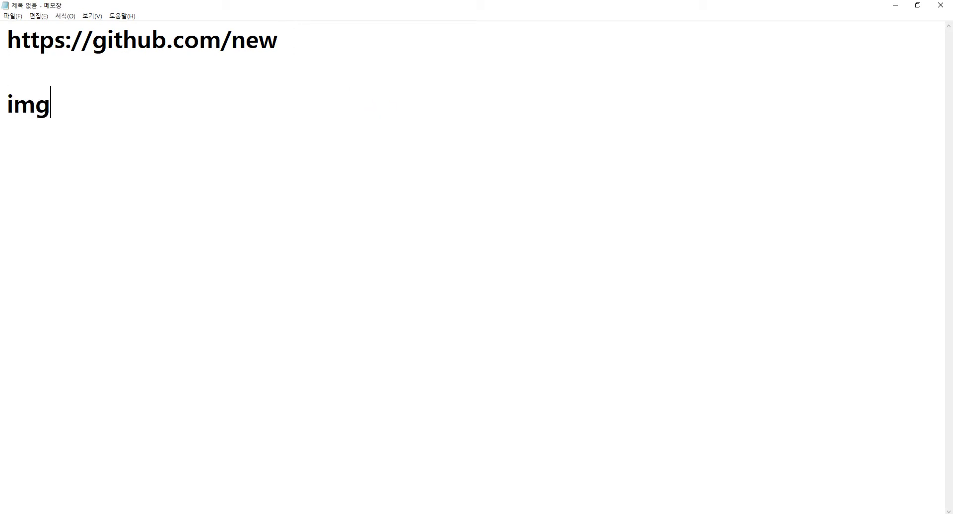
key(BackSpace)
key(BackSpace)
text(1)
key(Return)
text(img2)
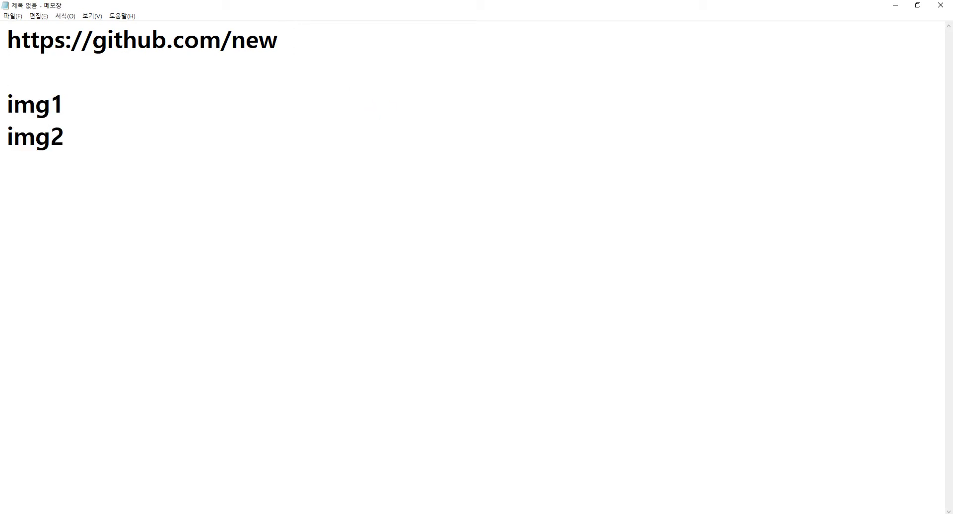
key(Return)
text(img3)
Add an empty line below img3 to start a second list
click(382, 115)
key(shift+Home)
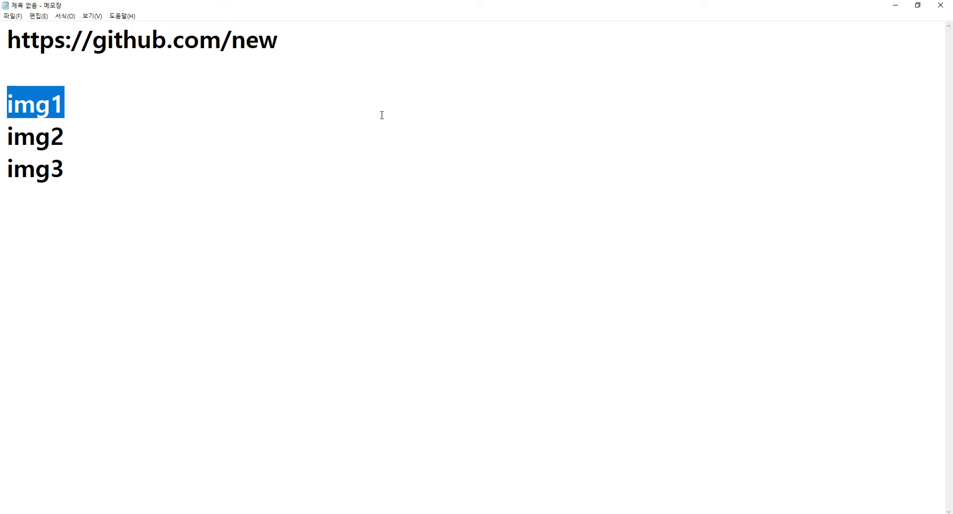
click(103, 107)
click(102, 137)
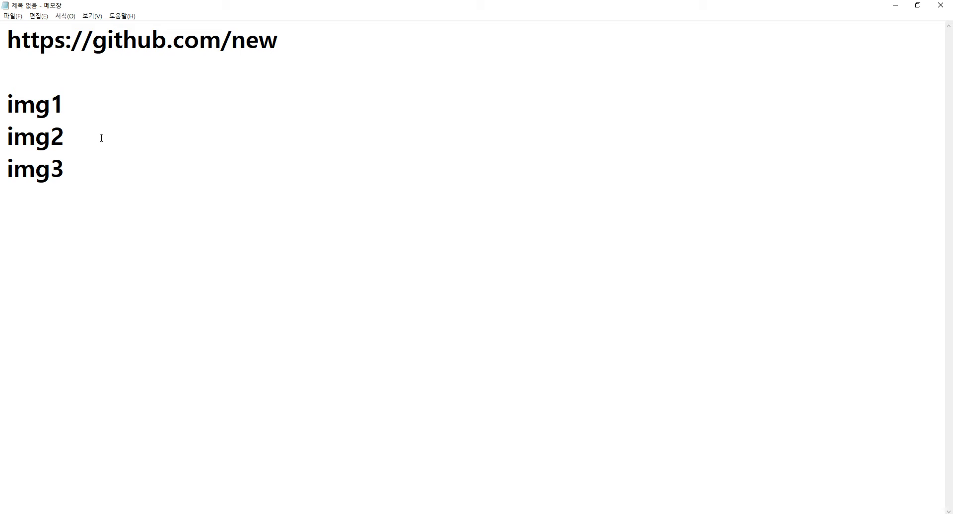
click(106, 140)
click(104, 180)
key(shift+Home)
key(ctrl+c)
key(End)
key(Return)
key(Return)
key(ctrl+v)
key(BackSpace)
key(BackSpace)
key(BackSpace)
key(BackSpace)
Type pf, pf2 and pf3 on separate lines and select pf
text(pf)
key(Return)
text(pf2)
key(Return)
text(pf3)
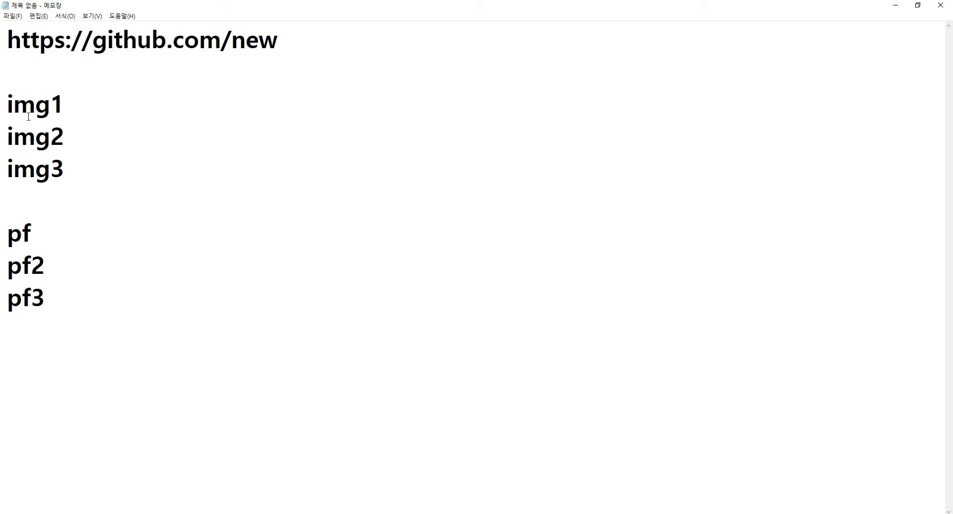
double_click(28, 308)
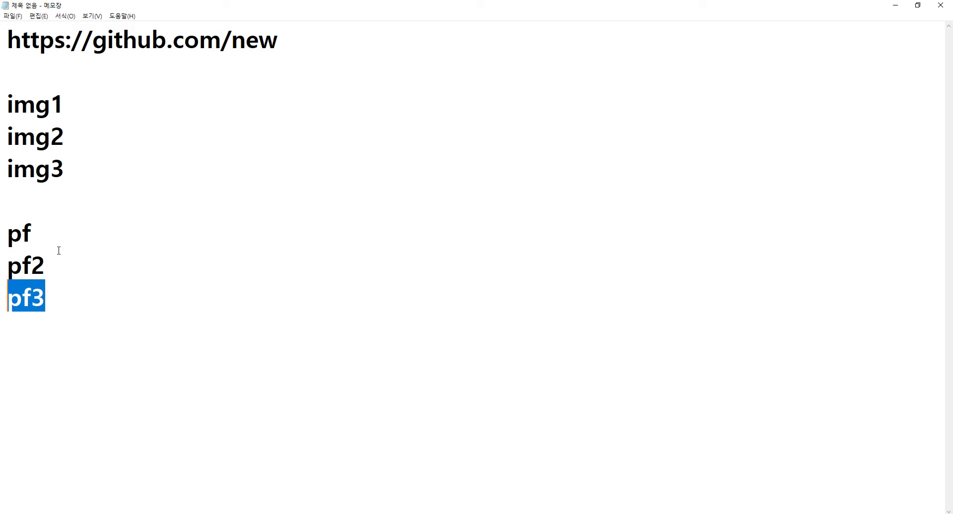
double_click(60, 234)
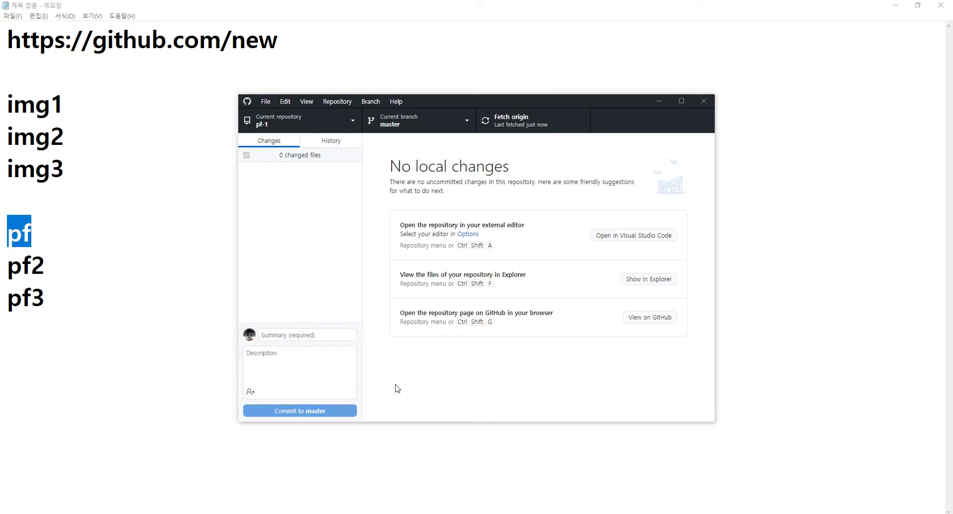
Create the repository pf5 with a README file
key(alt+Tab)
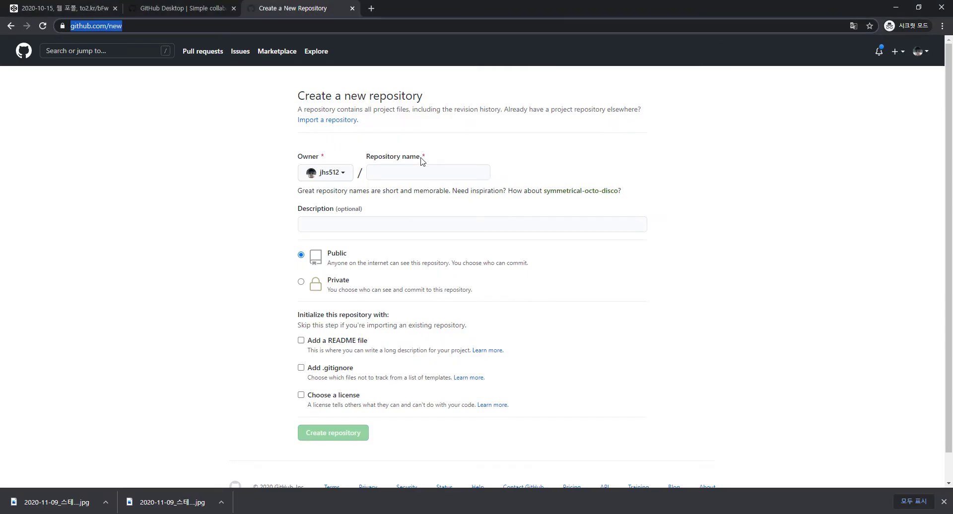
click(422, 171)
key(ctrl+v)
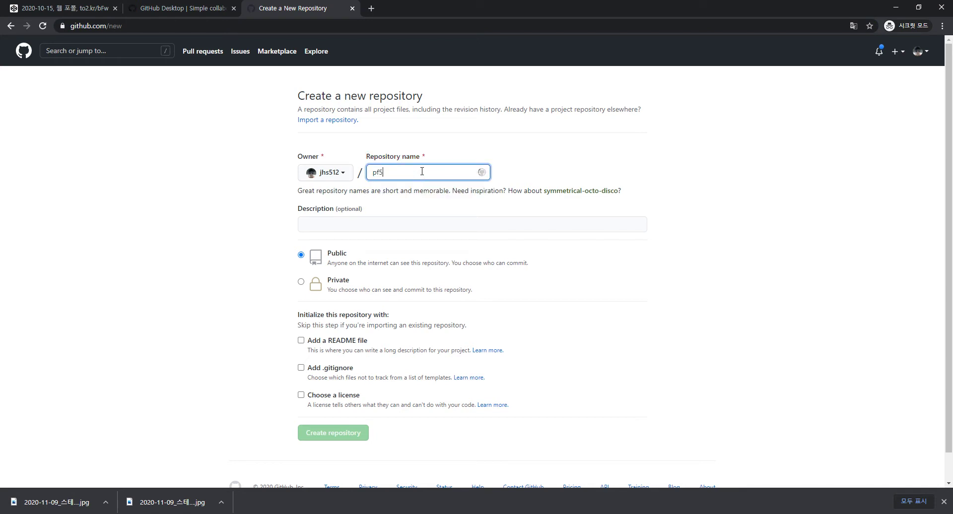
text(5)
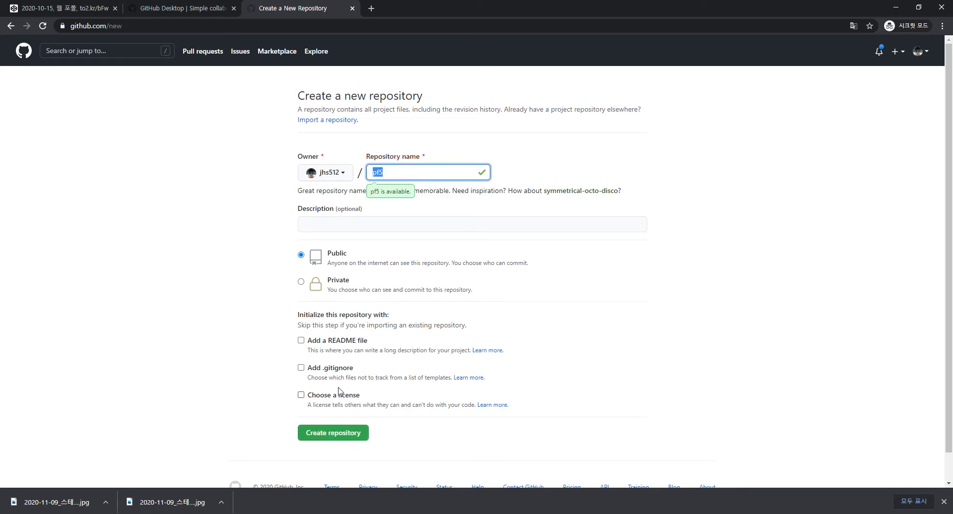
click(299, 341)
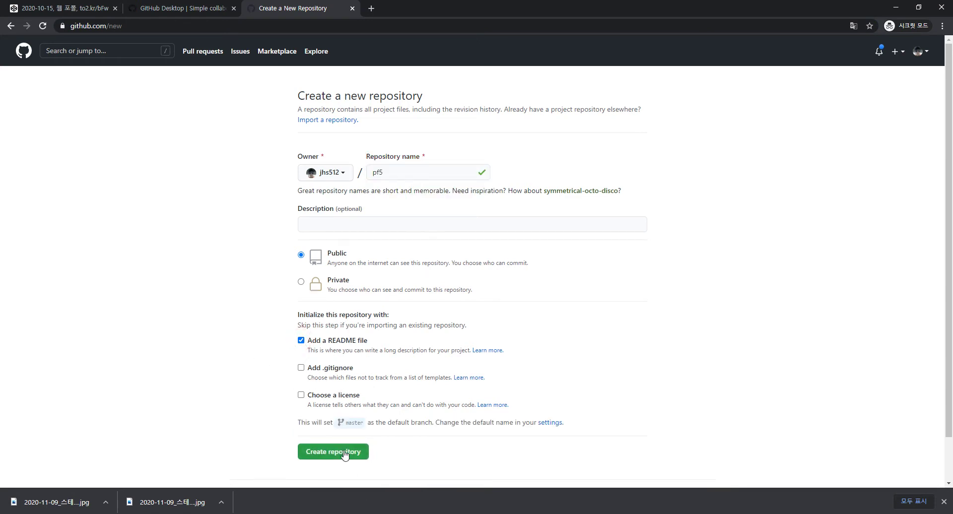
click(345, 456)
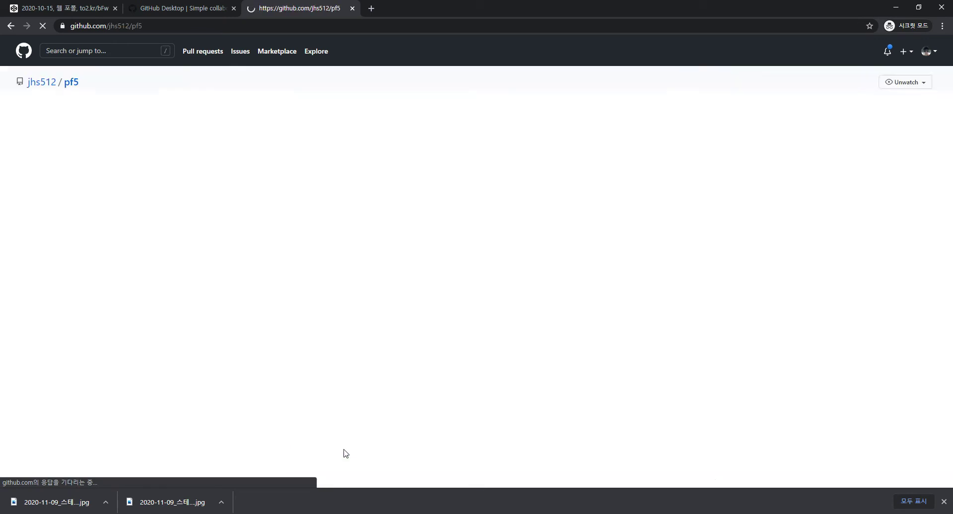
Set the pf5 GitHub Pages source to the master branch and save it
click(436, 110)
scroll(387, 167, down, 15)
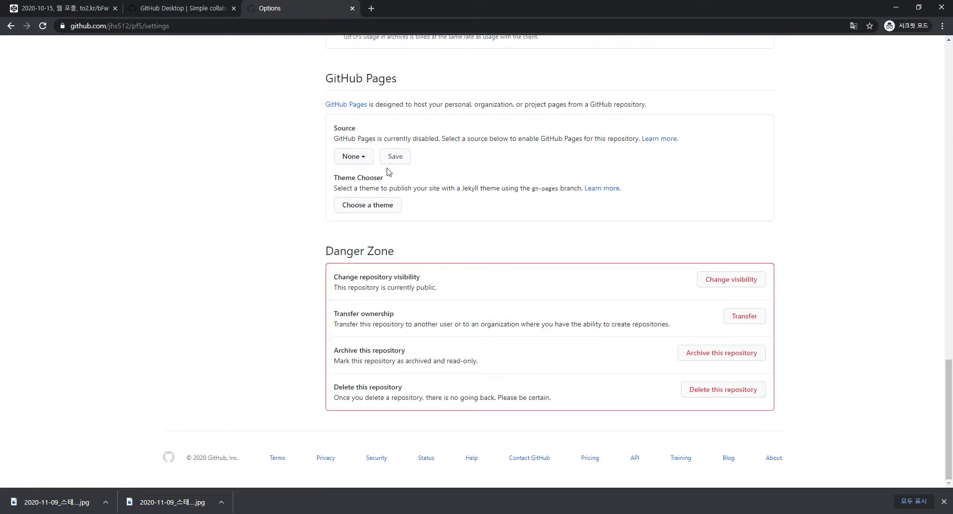
scroll(406, 268, up, 3)
click(350, 305)
click(363, 367)
click(498, 310)
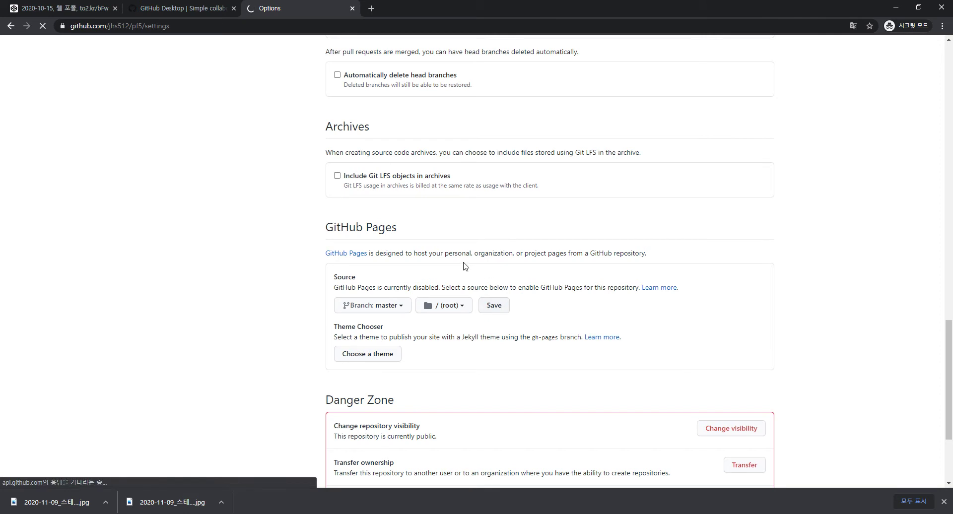
key(alt+Tab)
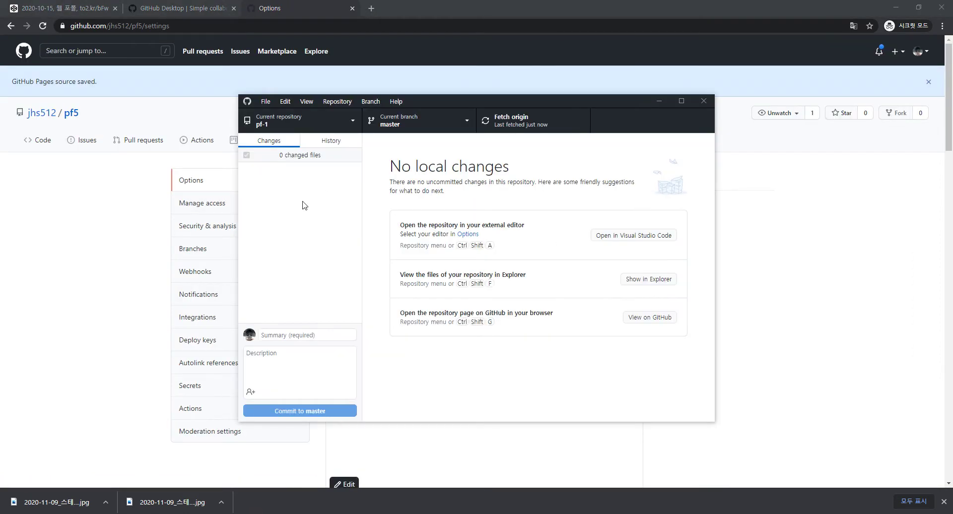
Sign out of GitHub.com in File > Options > Accounts and quit GitHub Desktop
click(270, 103)
mouse_move(397, 94)
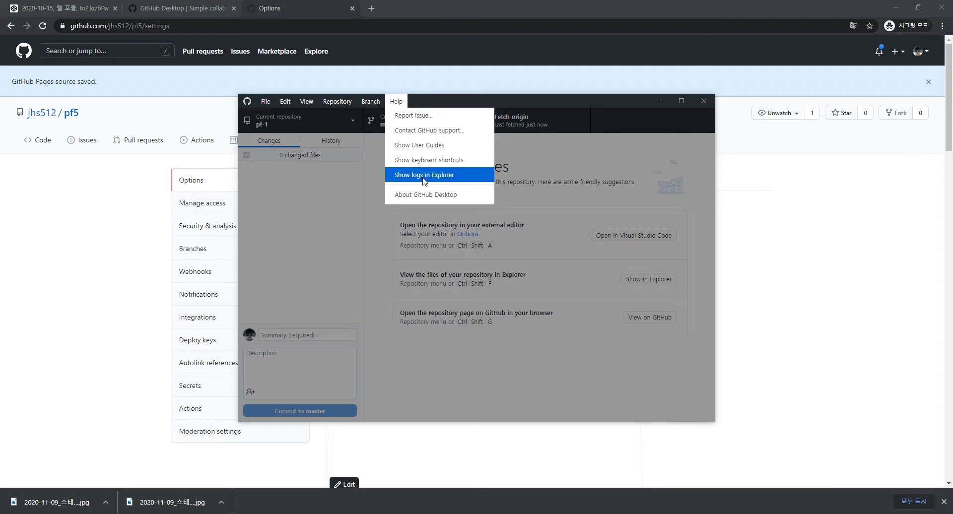
mouse_move(338, 104)
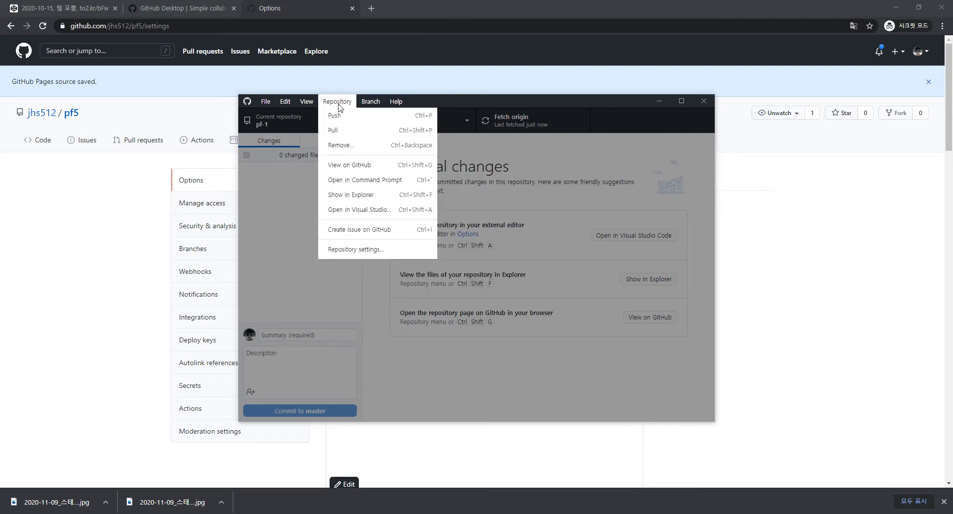
mouse_move(267, 103)
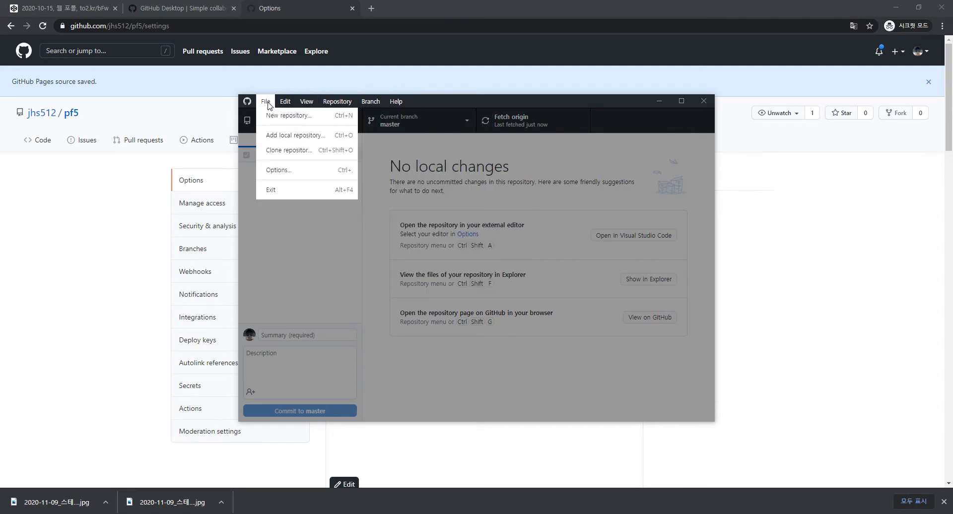
click(280, 171)
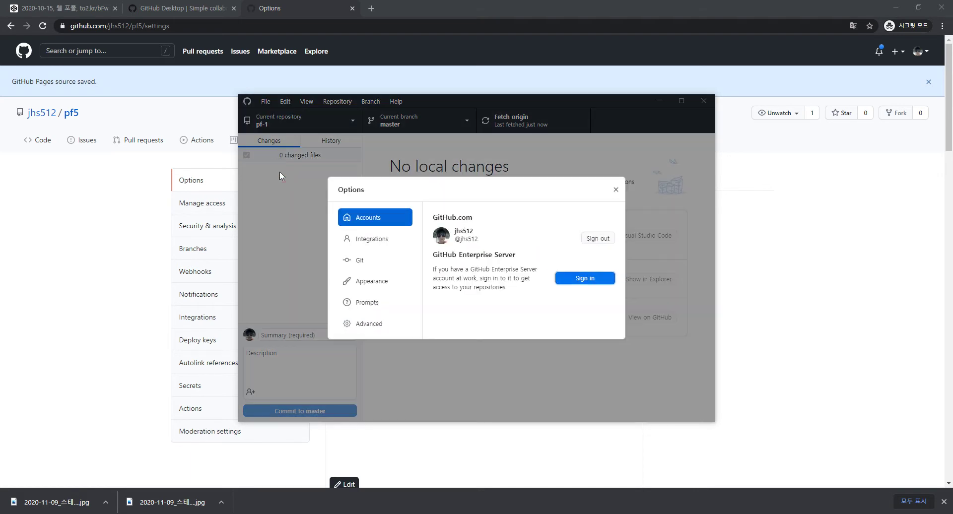
click(575, 279)
key(Escape)
click(268, 101)
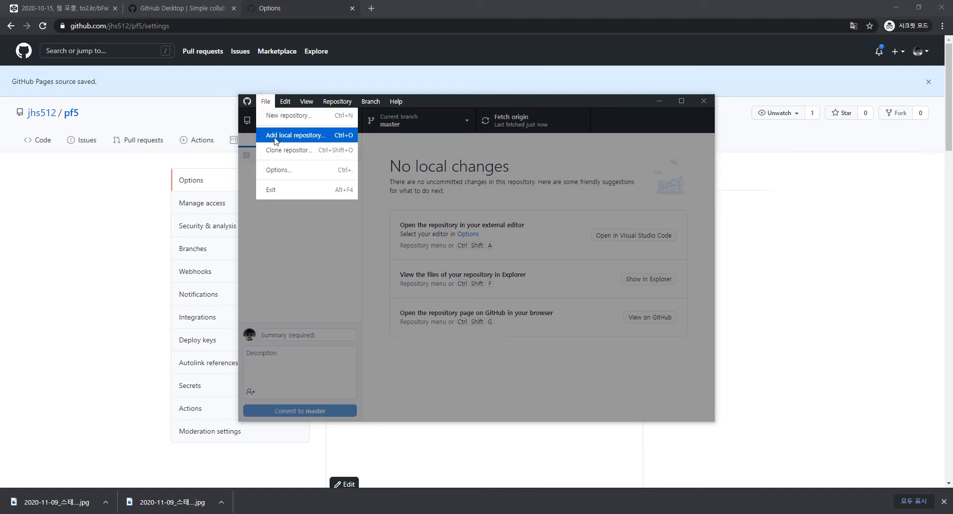
click(278, 170)
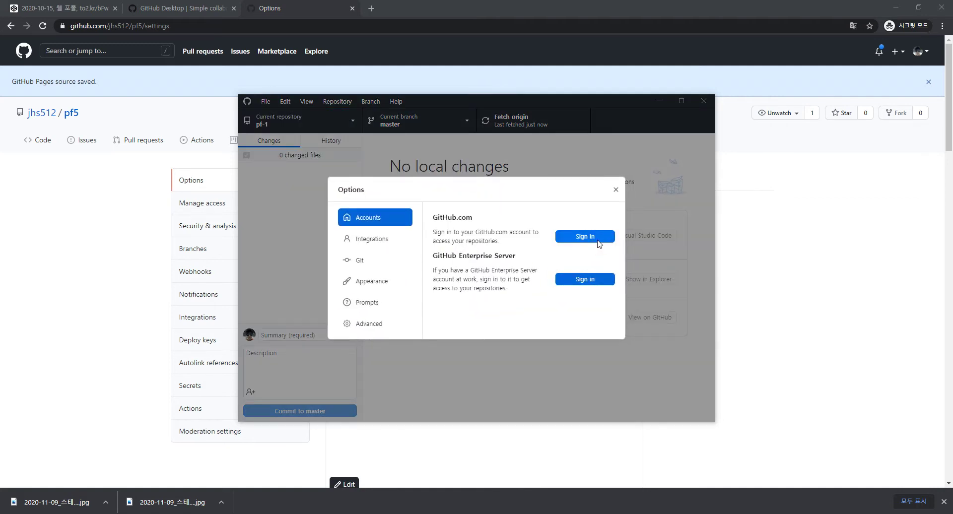
click(615, 190)
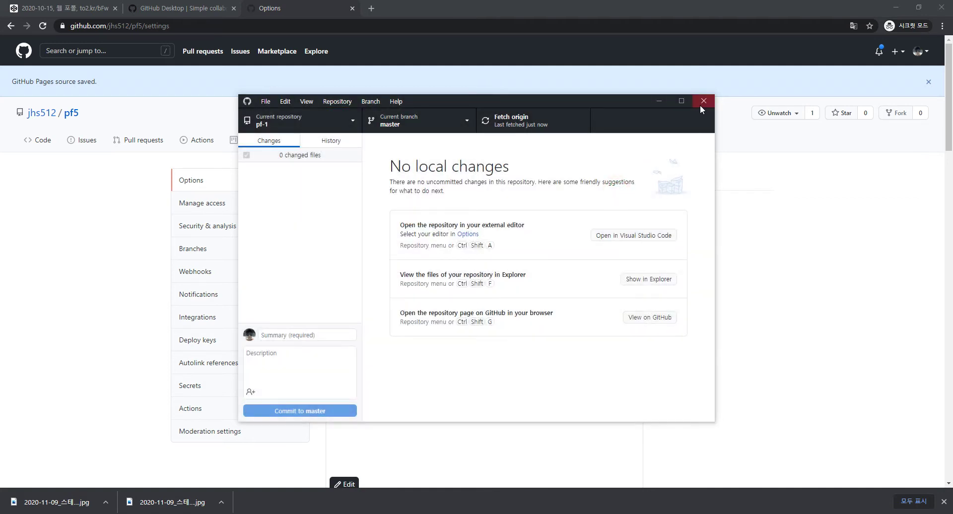
click(703, 102)
Relaunch GitHub Desktop from search and start the GitHub.com sign-in from Options
key(super)
text(git)
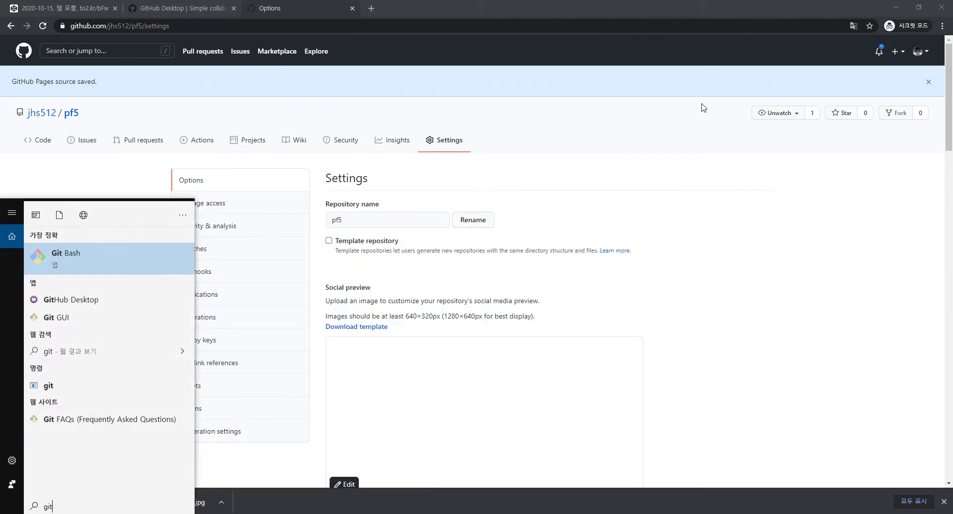
key(Down)
key(Return)
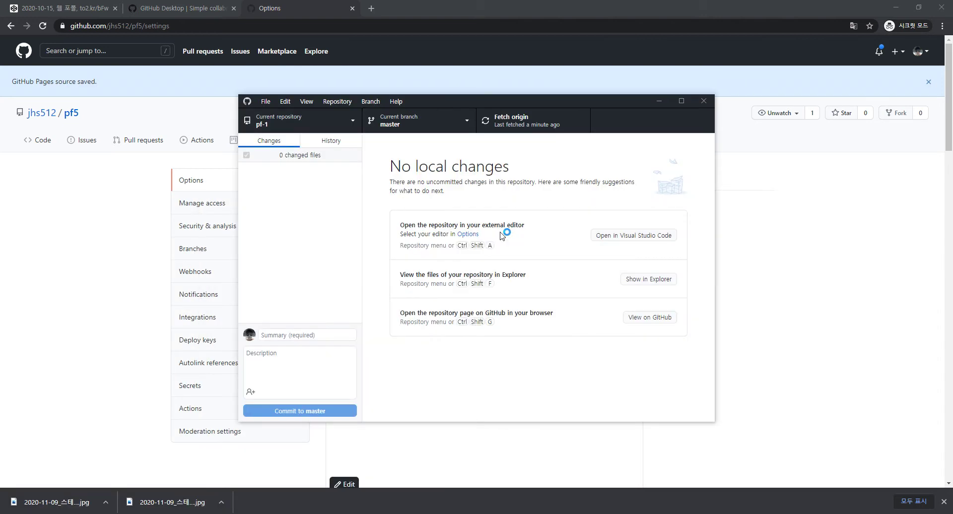
click(265, 101)
click(276, 170)
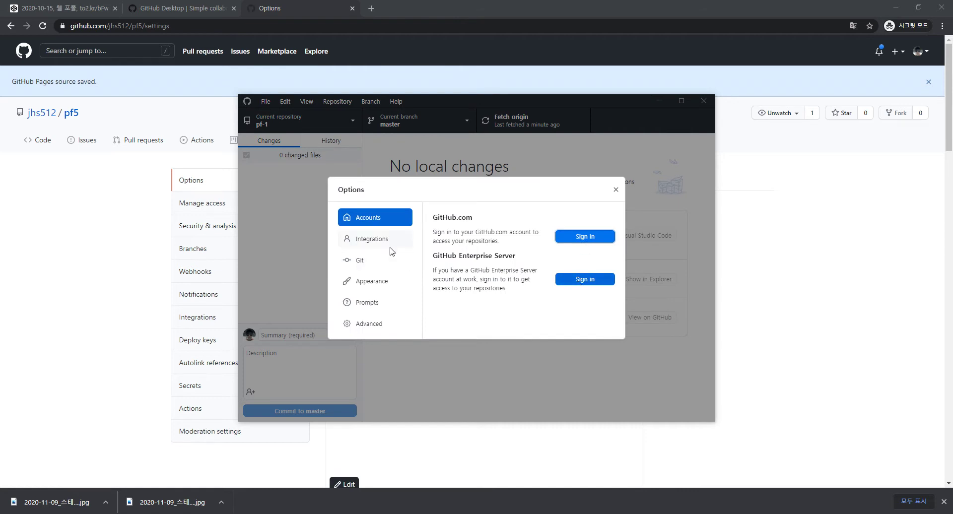
click(588, 235)
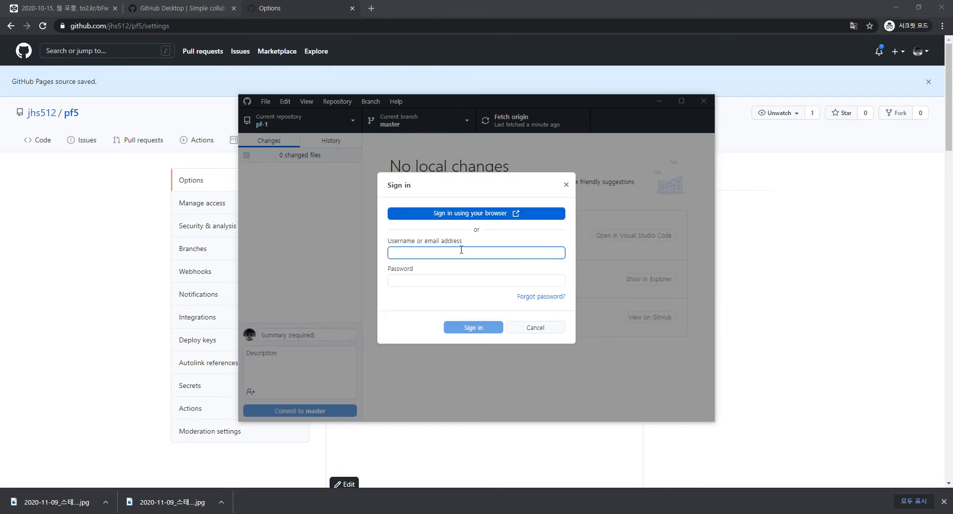
Sign in through the browser, authorize GitHub Desktop, and retry the password confirmation
click(475, 218)
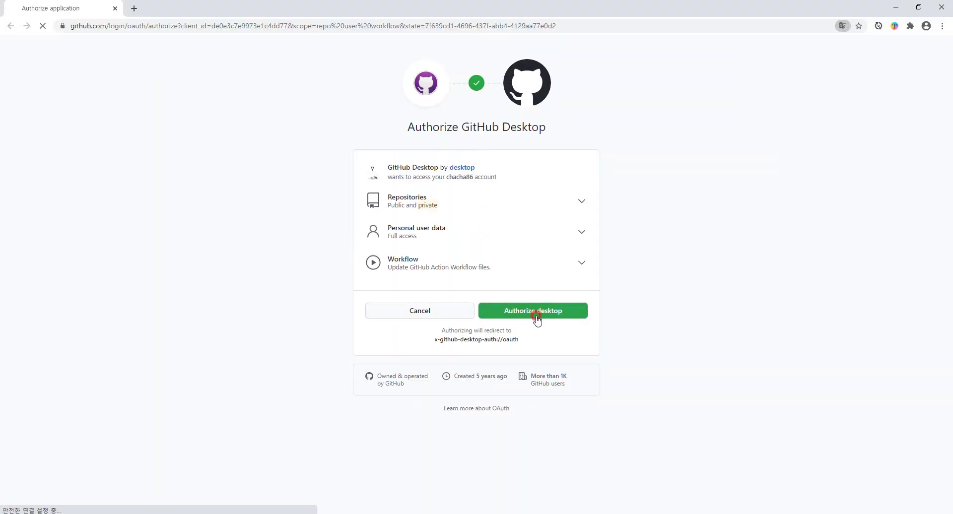
click(537, 319)
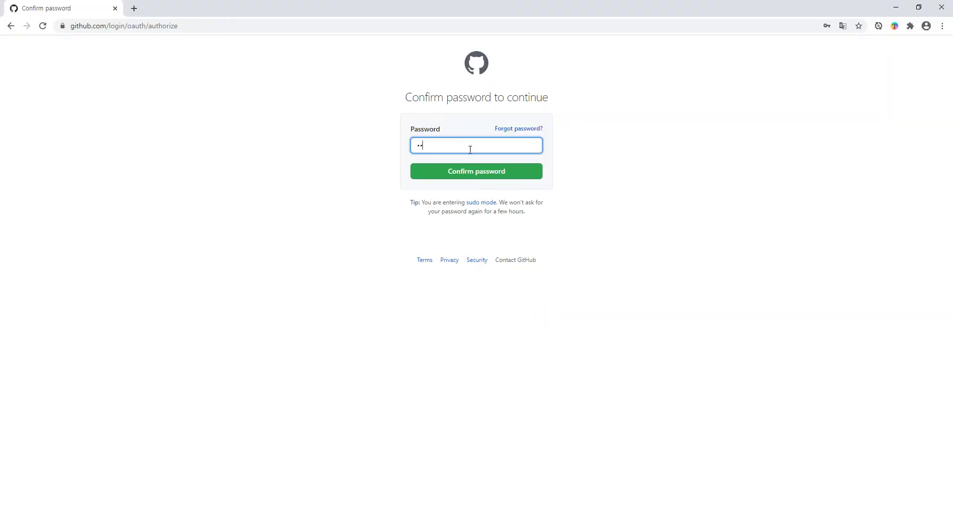
key(Return)
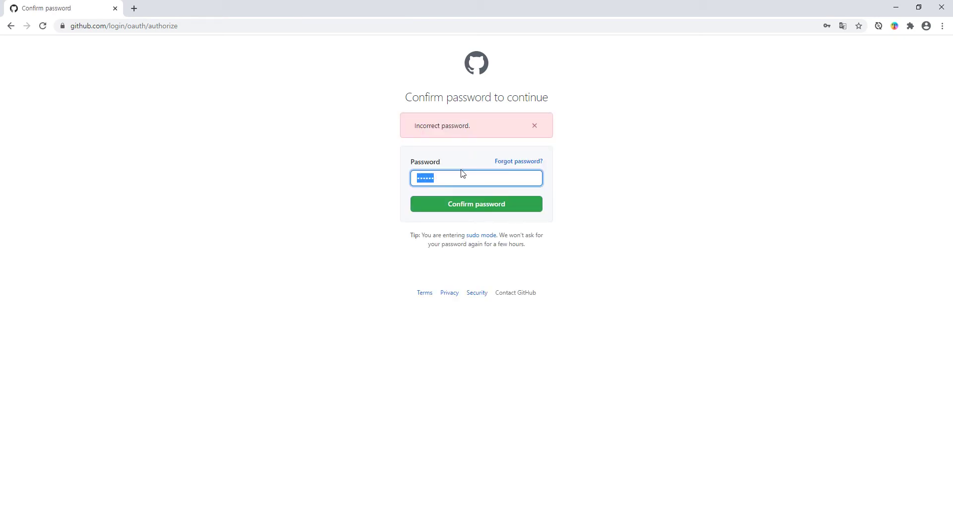
key(Return)
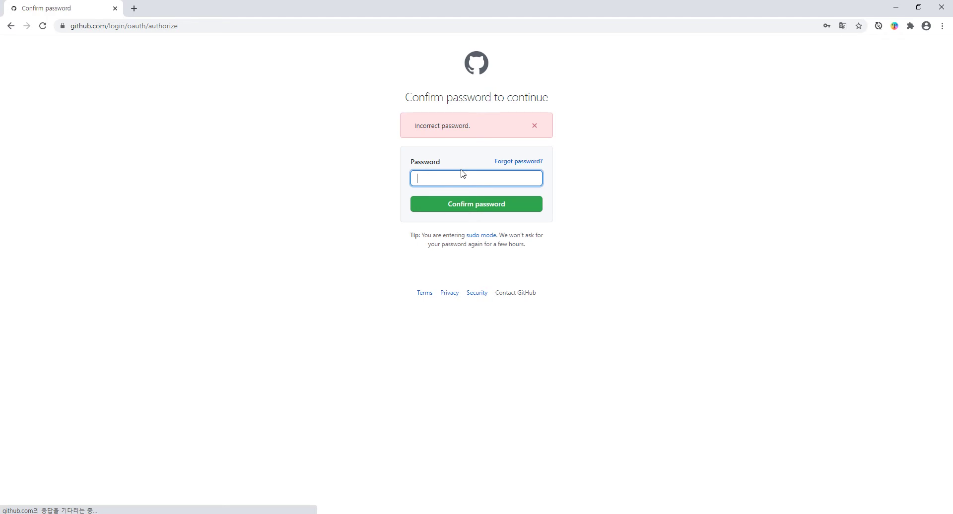
click(464, 206)
click(461, 180)
text(a)
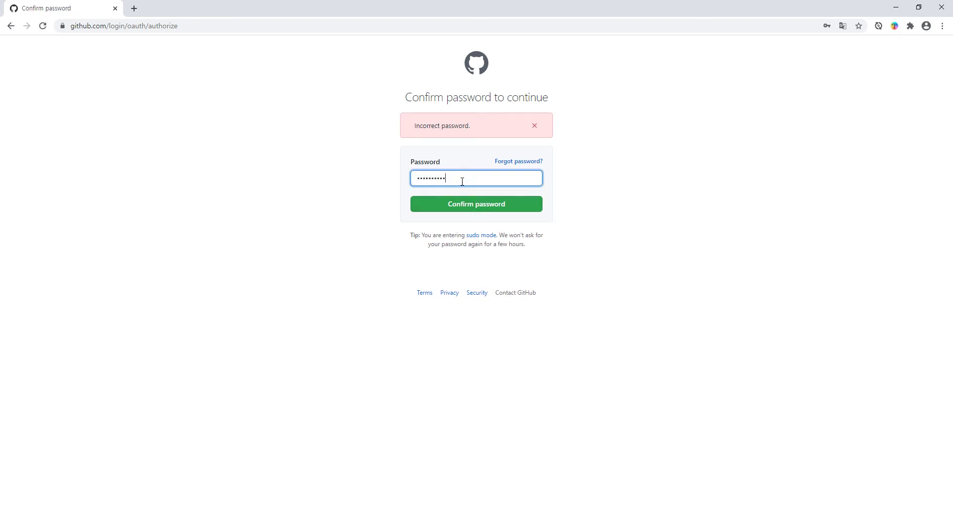
key(Return)
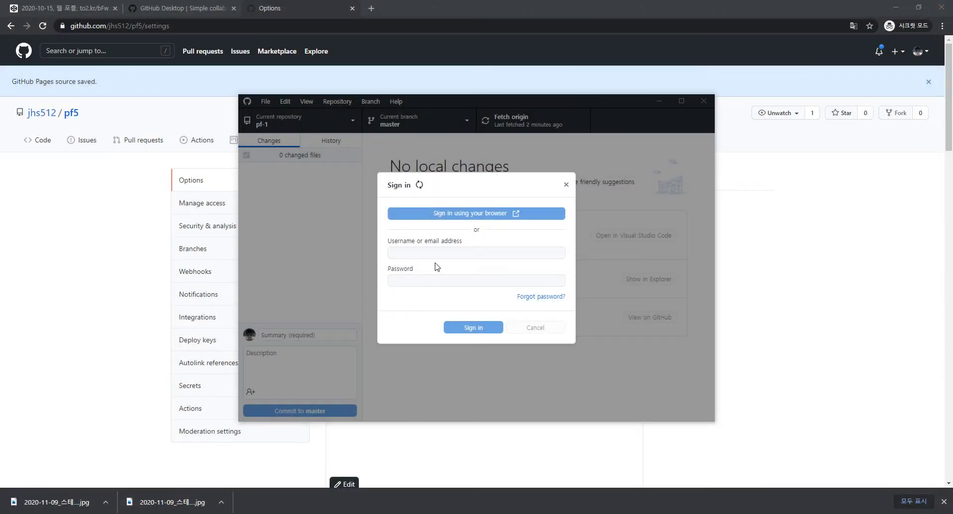
click(446, 252)
In a new browser window, sign out of github.com and close the window
right_click(133, 513)
click(124, 426)
text(githu)
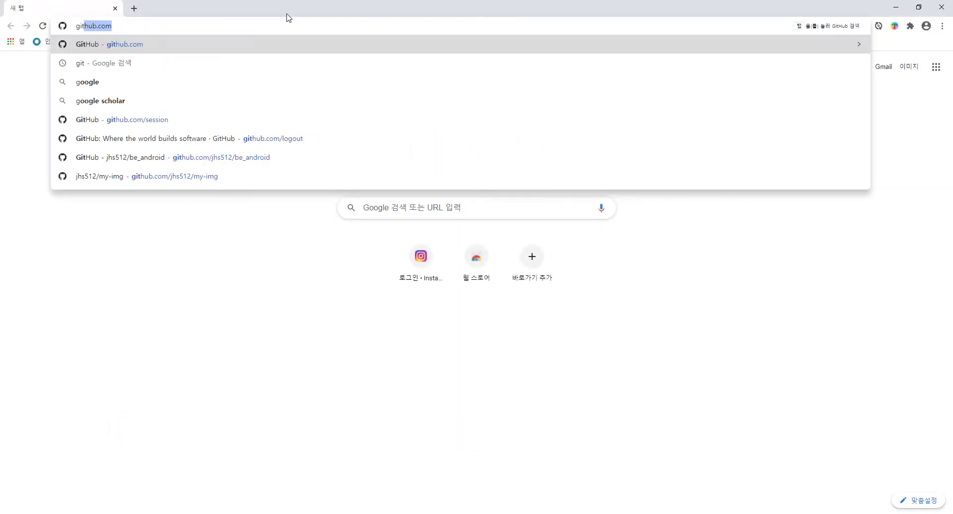
key(BackSpace)
key(BackSpace)
text(hub)
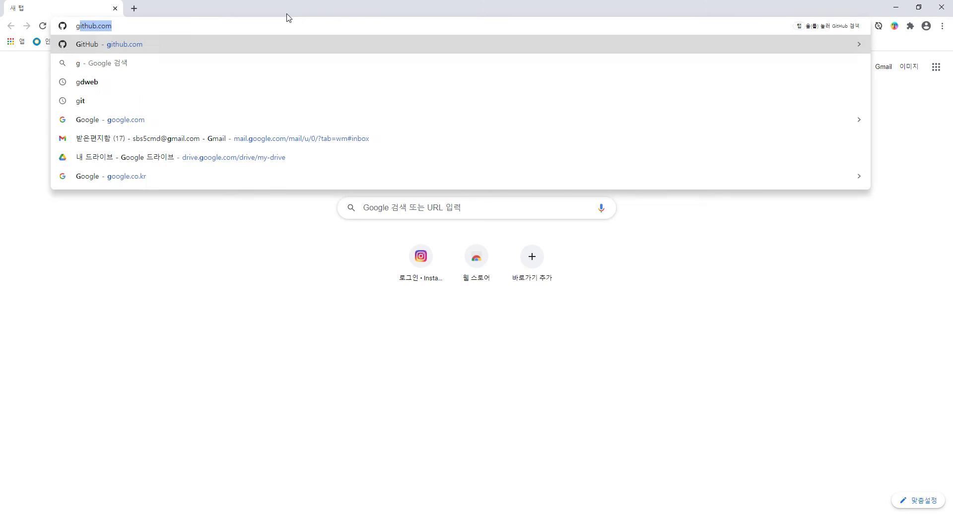
key(Return)
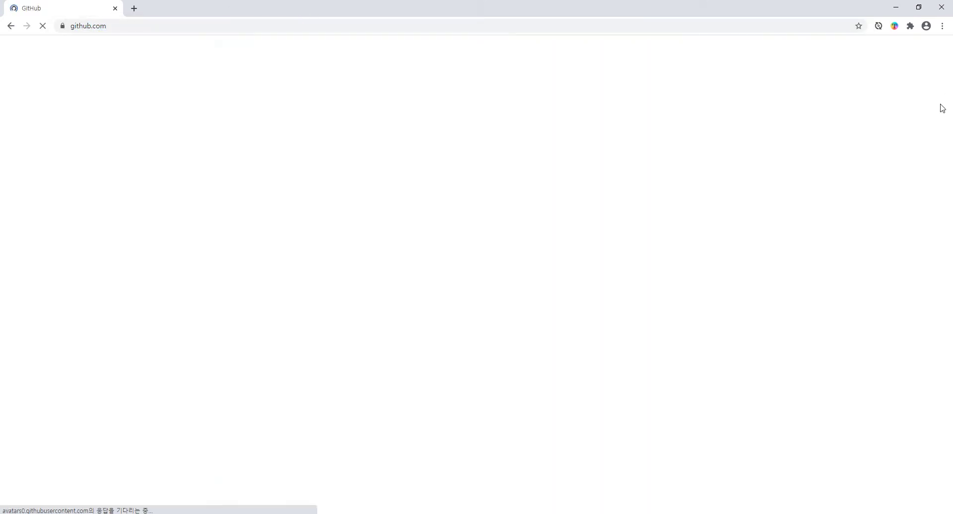
click(918, 51)
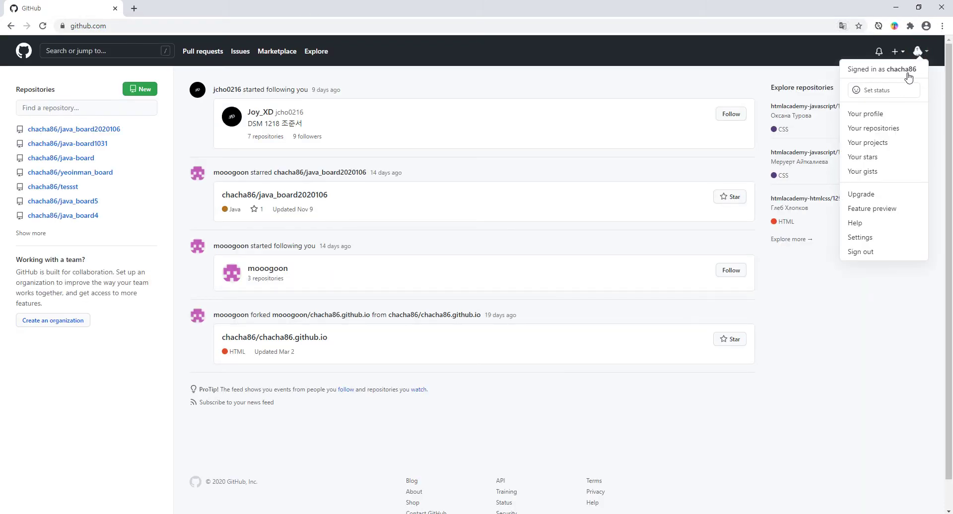
click(857, 252)
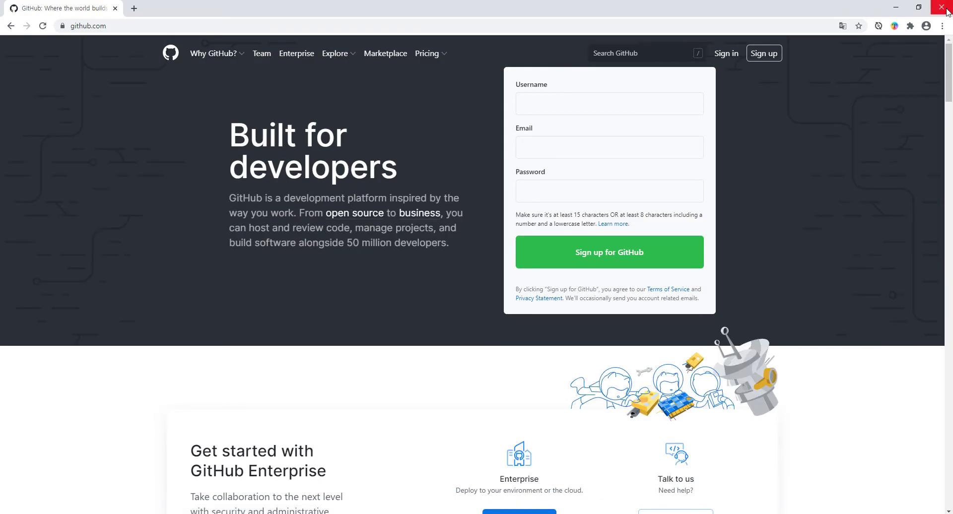
click(941, 8)
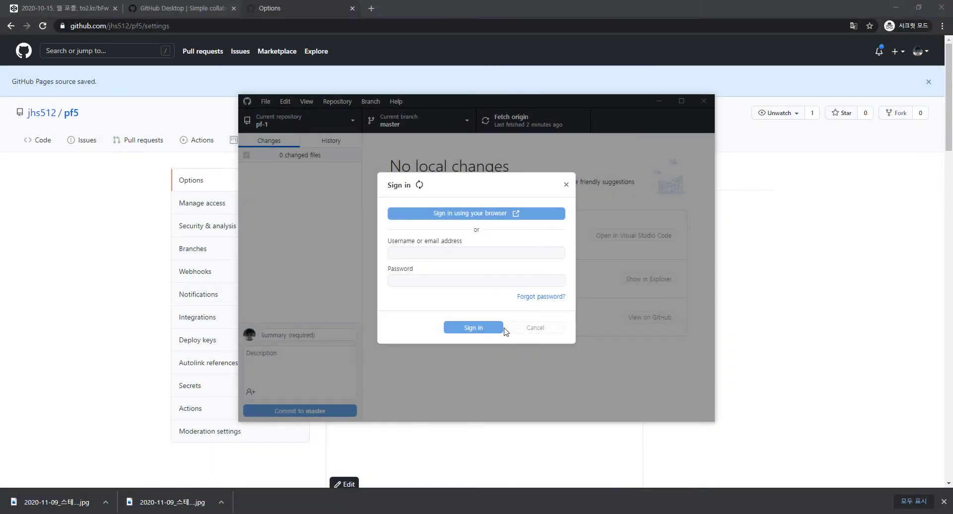
Cancel the sign-in dialog and restart the GitHub.com sign-in through Options, using browser sign-in
click(509, 330)
click(265, 101)
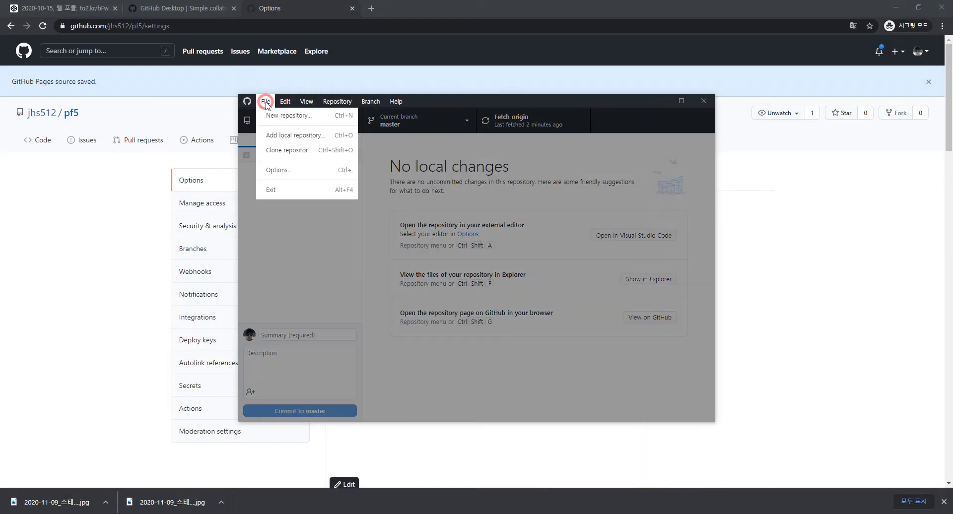
click(290, 172)
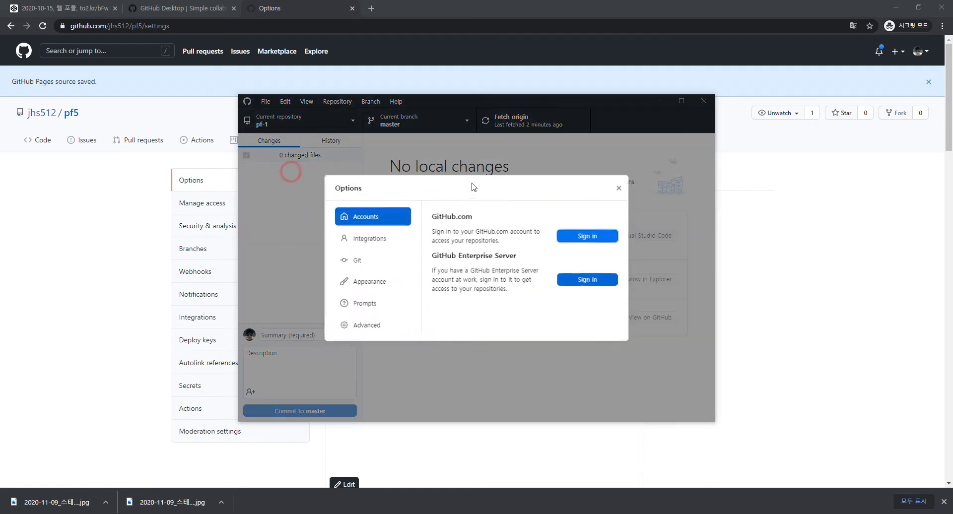
click(588, 236)
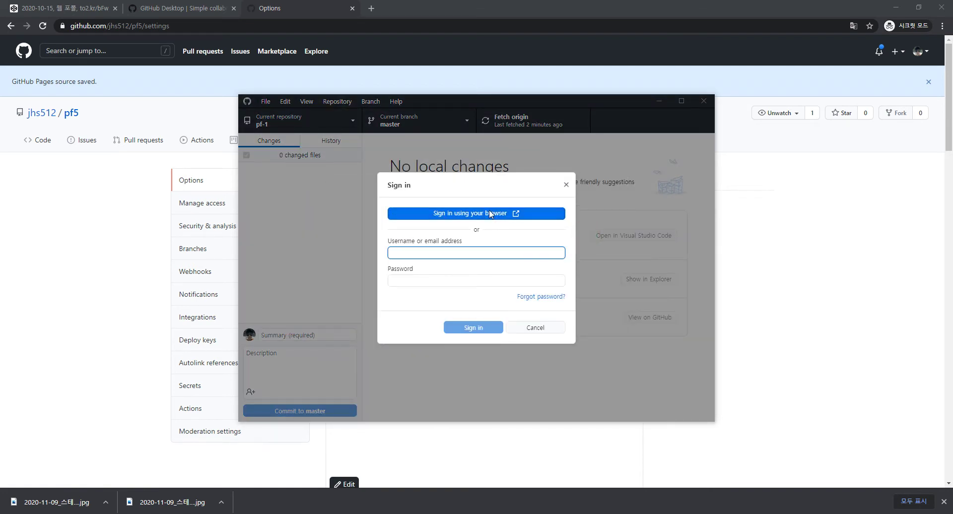
click(490, 214)
click(460, 220)
Enter the owner's GitHub username and password and submit to authorize GitHub Desktop
text(jhs512)
key(Tab)
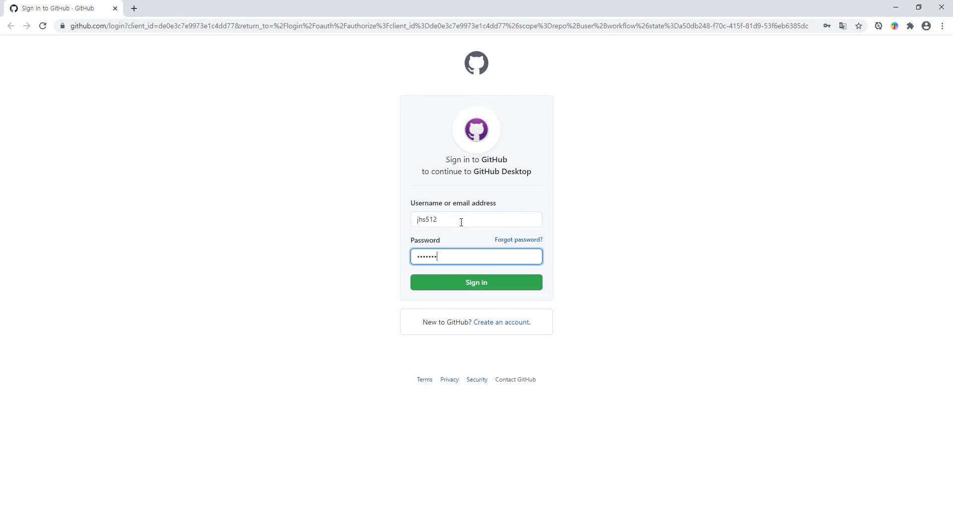
key(Return)
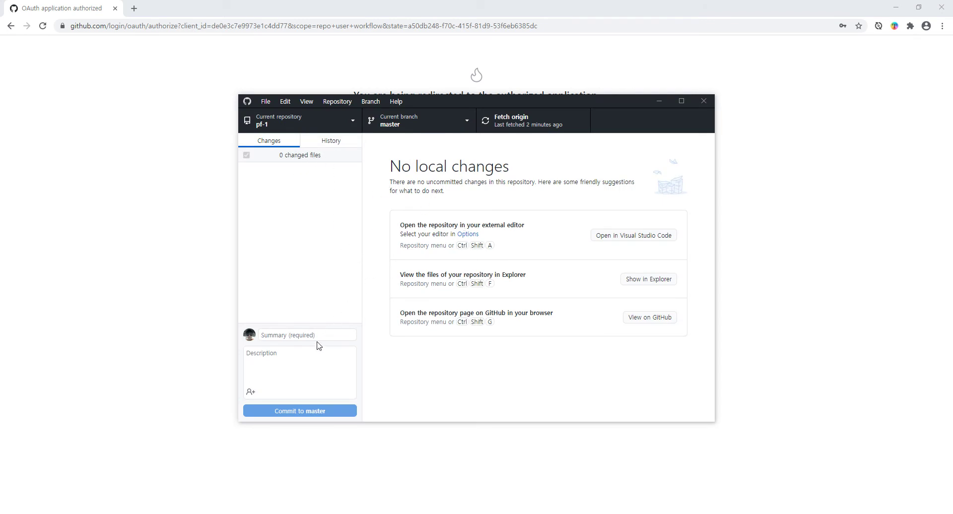
Filter the GitHub repository list for pf5 and clone it into the local GitHub folder
click(352, 121)
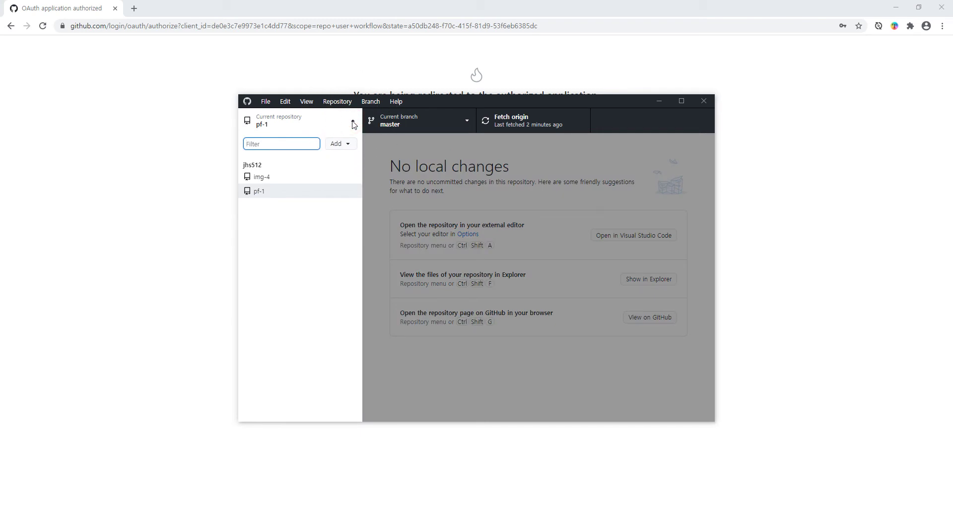
click(340, 145)
click(374, 153)
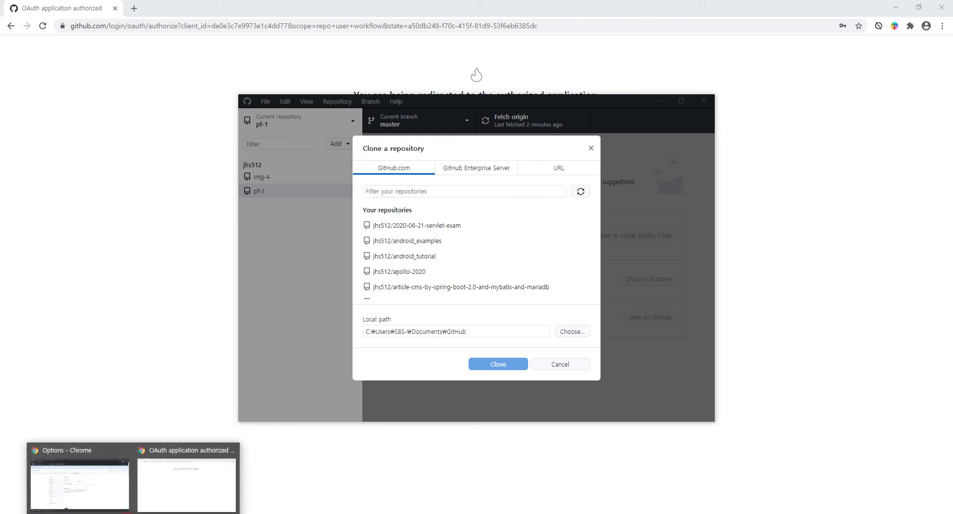
click(76, 476)
key(alt+Tab)
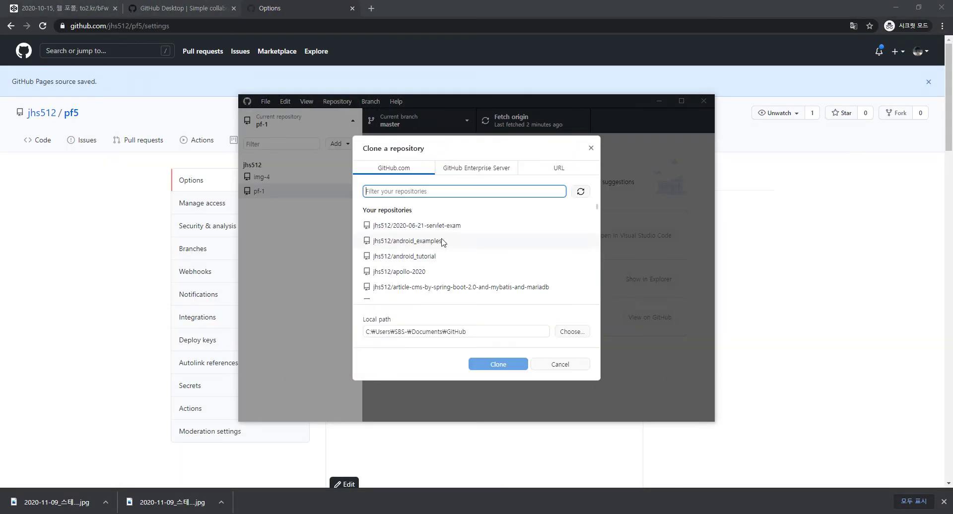
key(alt+Tab)
key(alt+Tab)
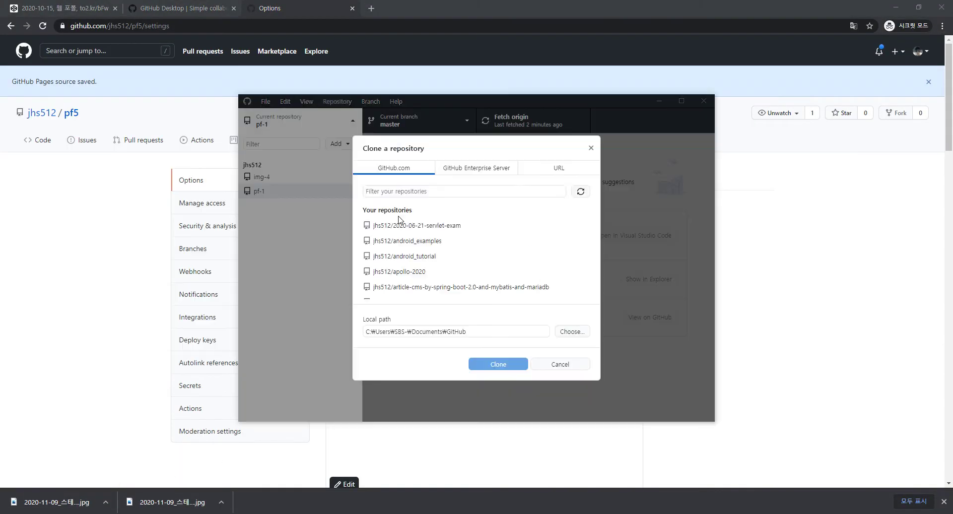
text(pf5)
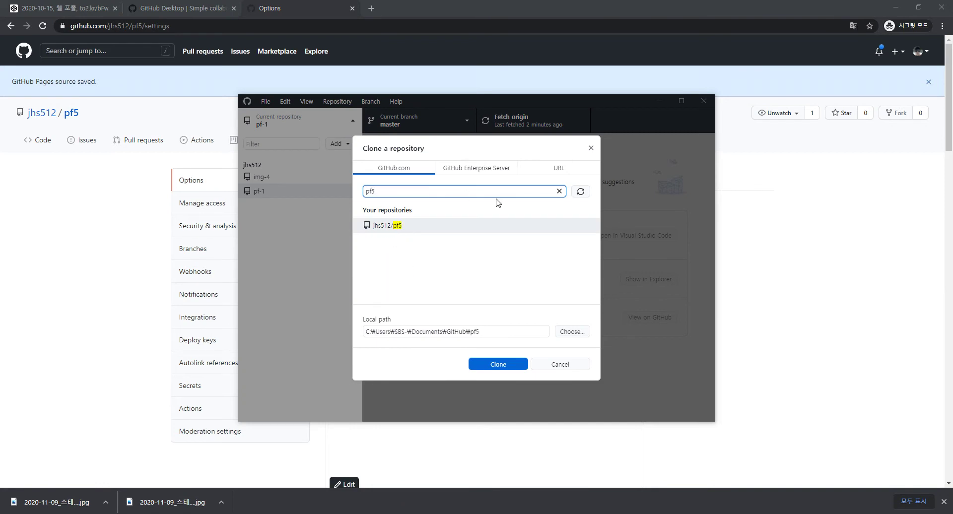
click(581, 192)
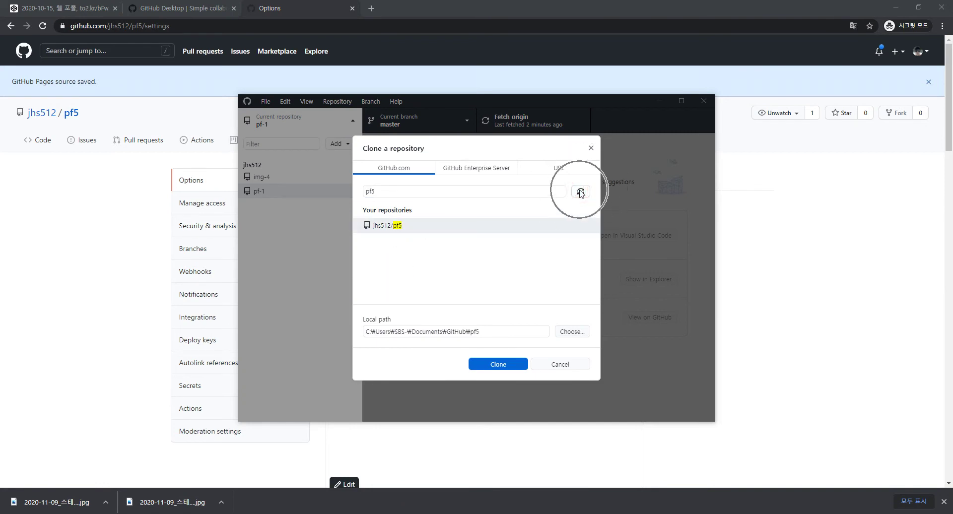
click(411, 228)
click(497, 365)
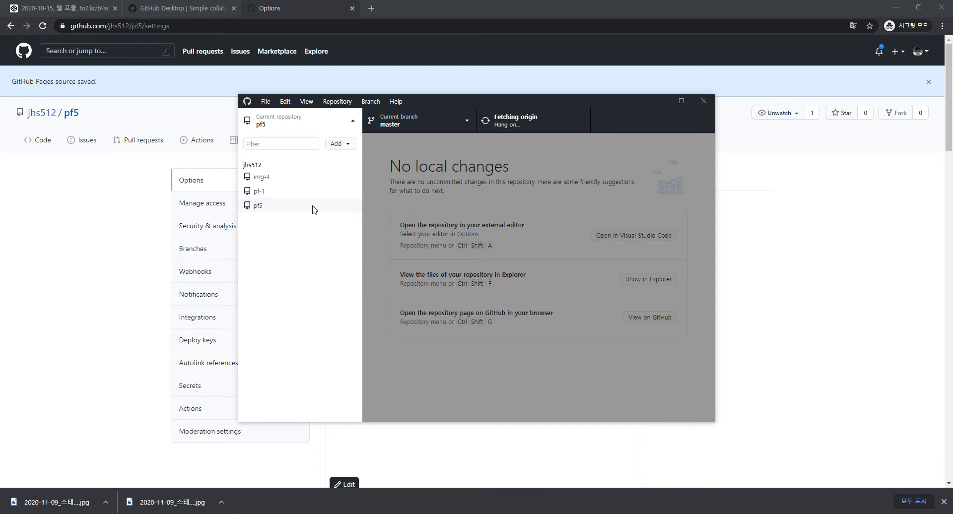
Open the C: drive in File Explorer and browse into Users and the user's home folder
key(super)
text(c:)
key(Return)
scroll(397, 347, down, 3)
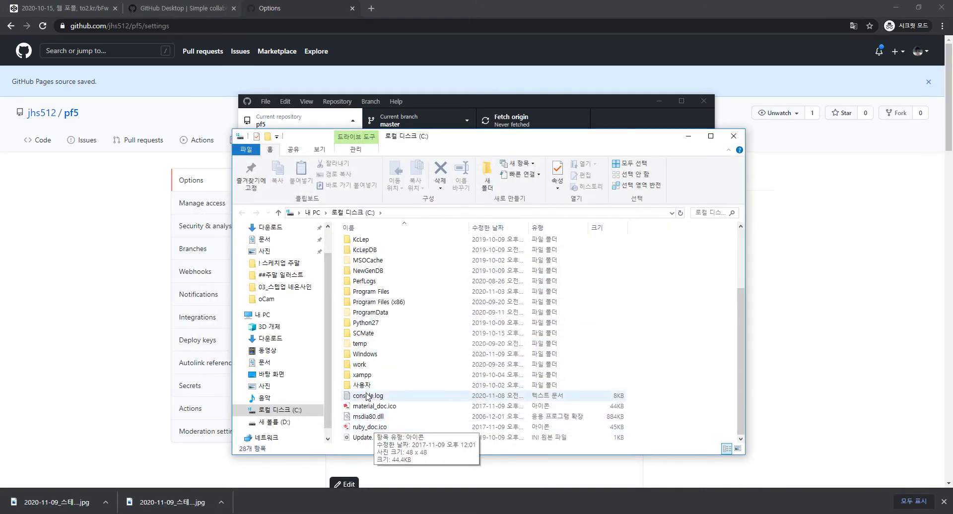
double_click(366, 386)
double_click(362, 254)
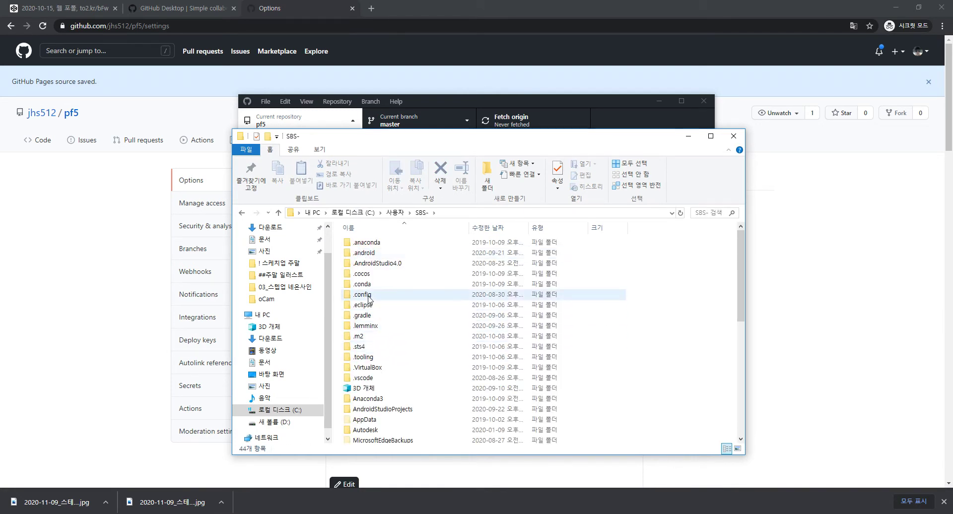
Open Documents\GitHub\pf5, showing .git and README.md, and move the window right
scroll(427, 318, down, 3)
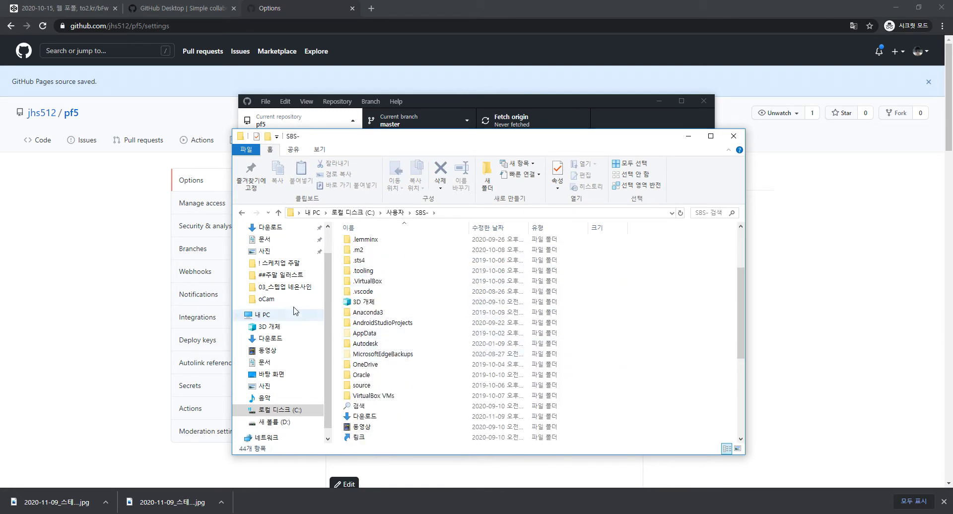
click(273, 364)
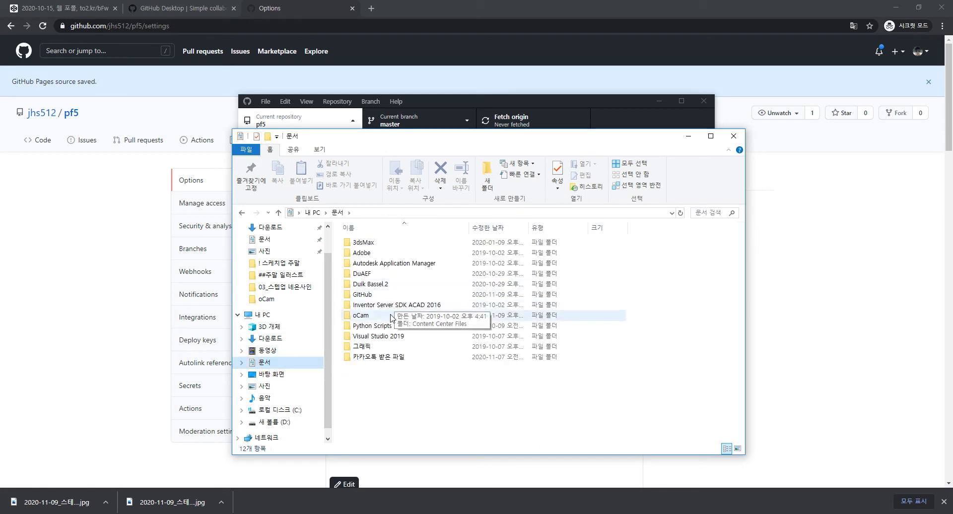
click(377, 316)
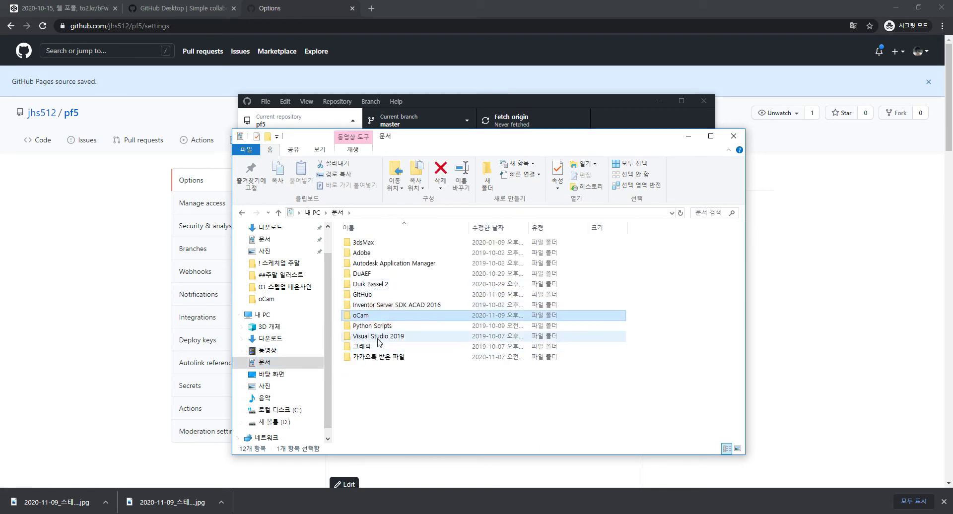
click(369, 295)
double_click(367, 296)
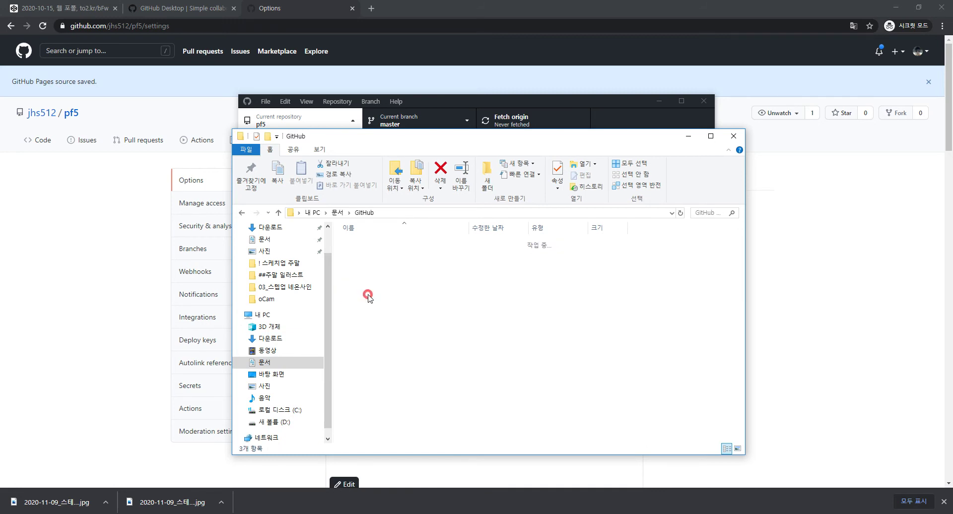
double_click(357, 263)
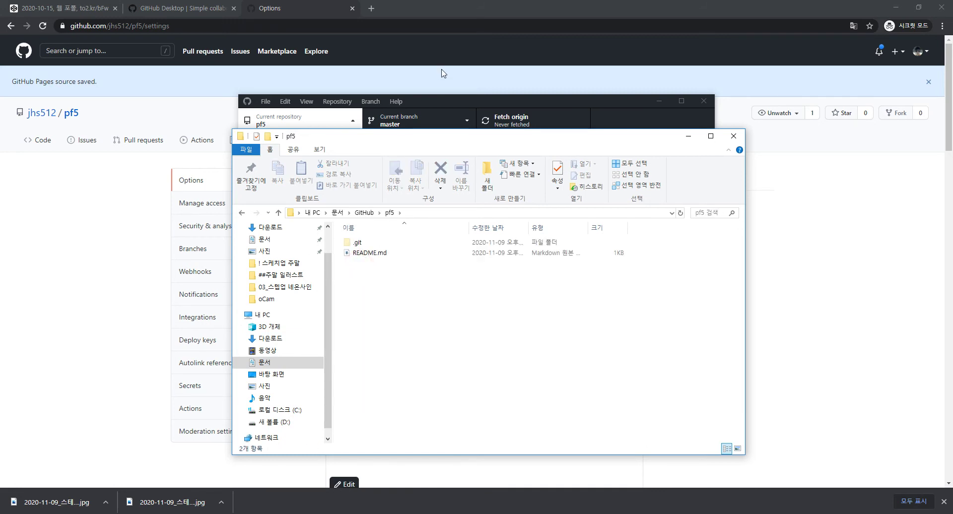
drag(412, 142, 805, 128)
click(759, 291)
Preview the pink-box index.html from the desktop folder 새 폴더 (10), then close both windows
key(super+d)
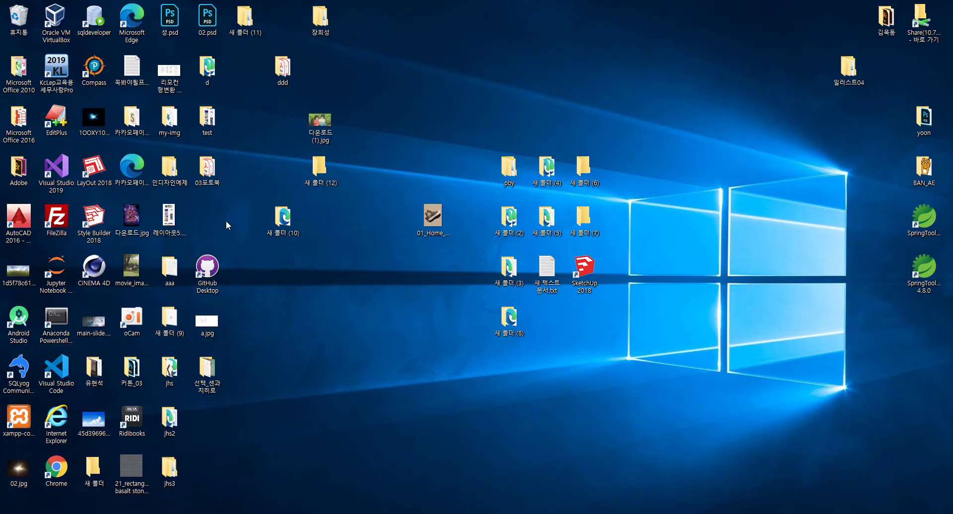
double_click(285, 214)
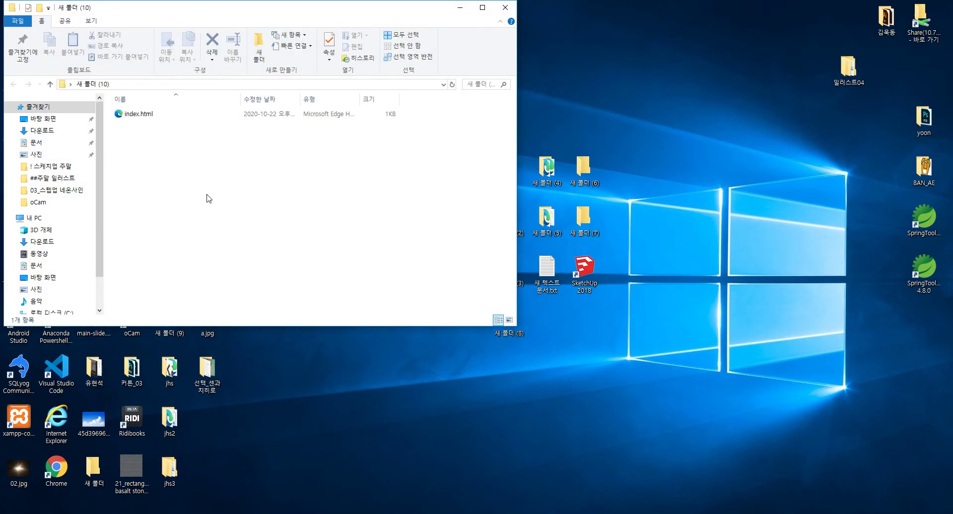
double_click(141, 117)
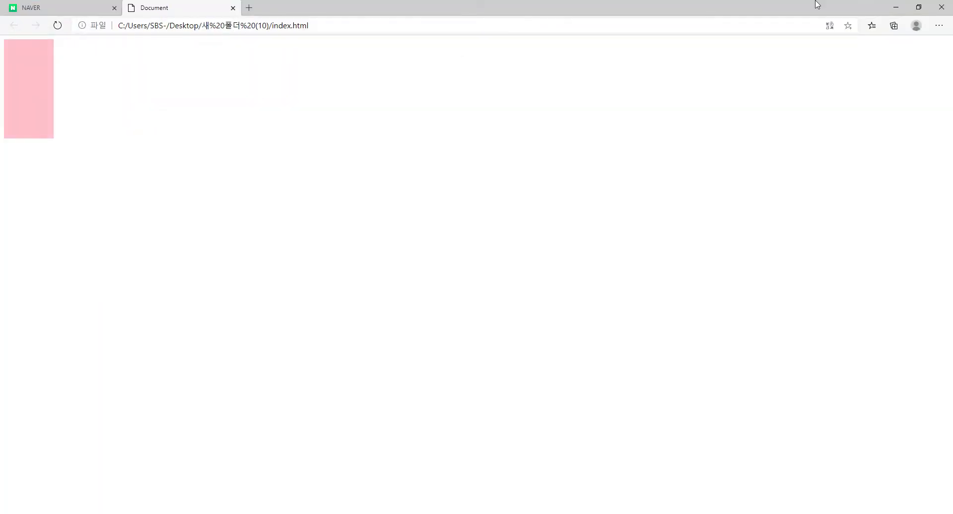
click(896, 7)
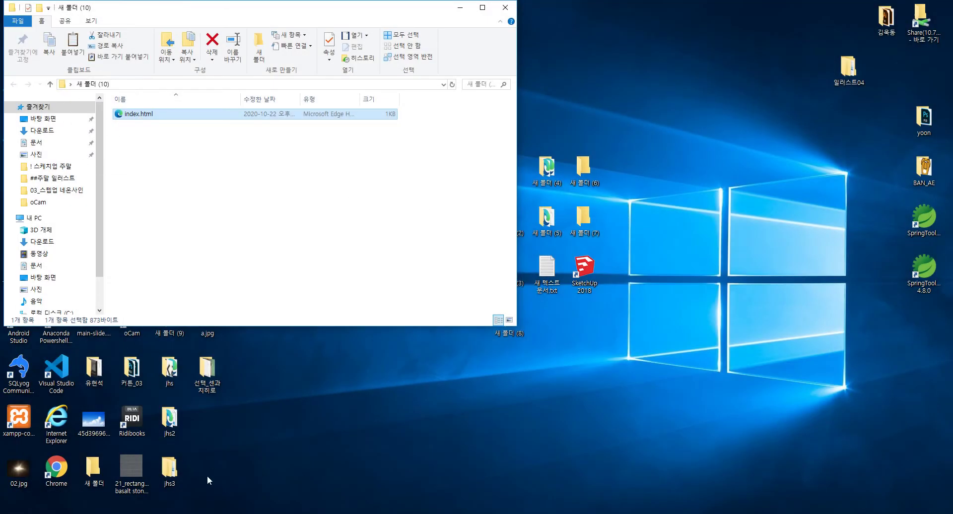
click(505, 7)
Close the pf5 Explorer window and return to GitHub Desktop's pf5 repository on master
key(alt+Tab)
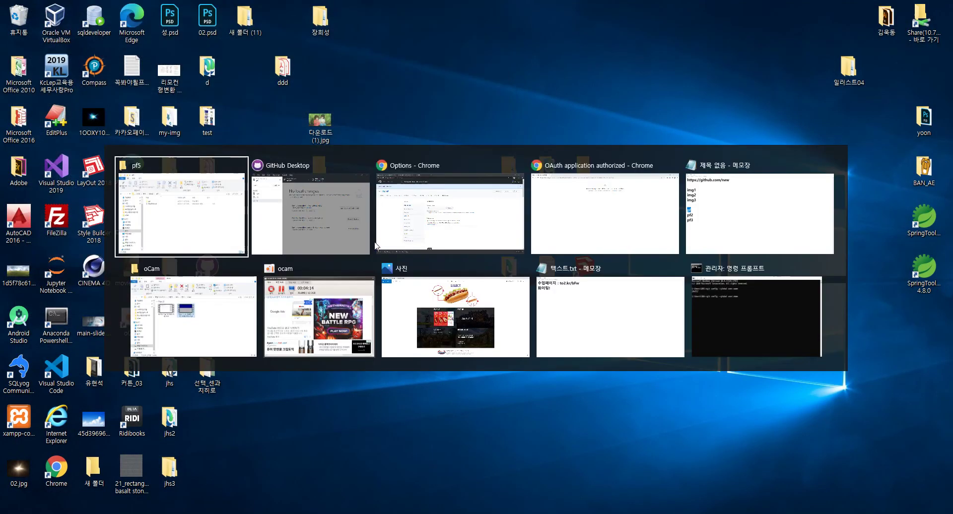
key(alt+Tab)
click(377, 245)
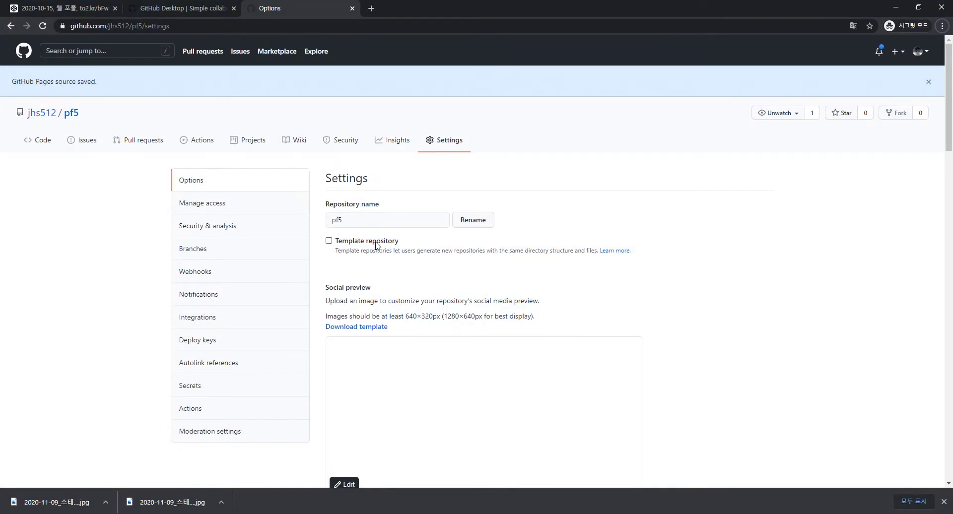
mouse_move(104, 506)
click(170, 483)
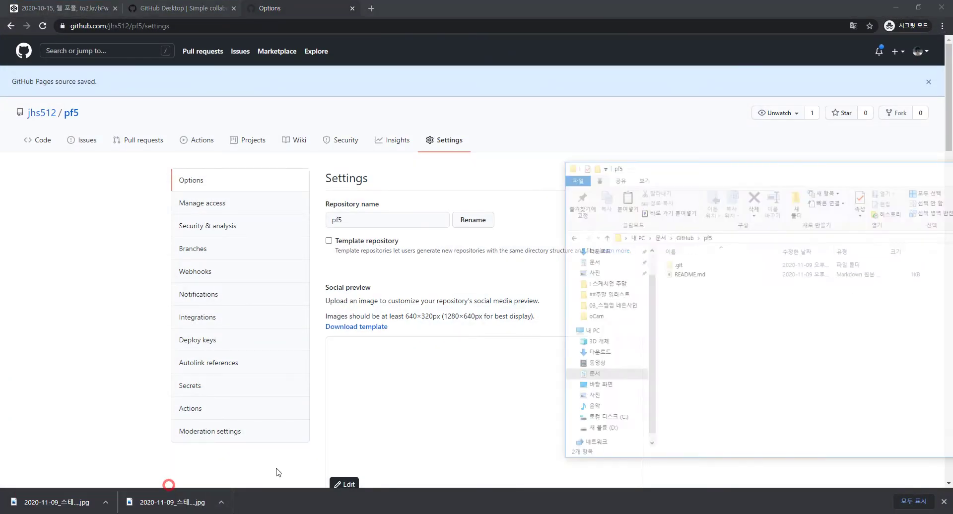
drag(770, 118, 284, 87)
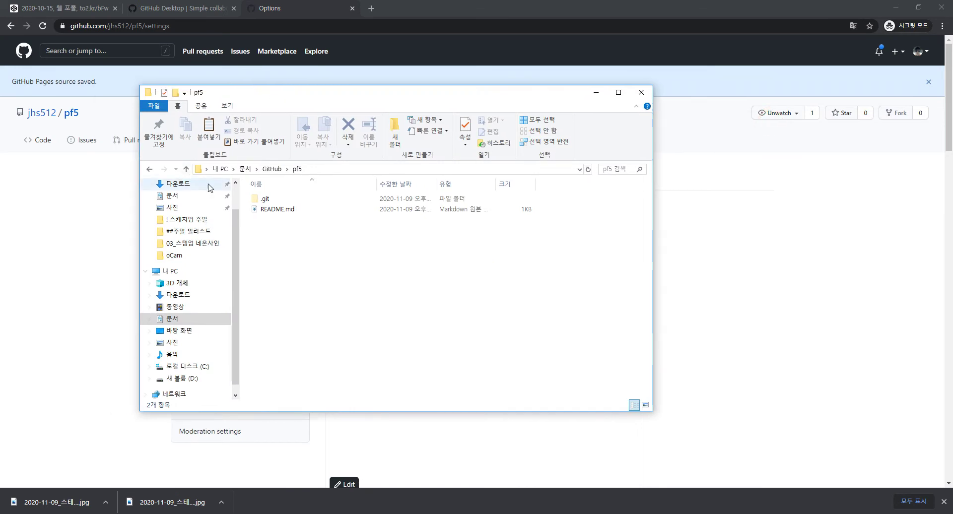
click(186, 169)
click(186, 168)
click(186, 169)
click(342, 313)
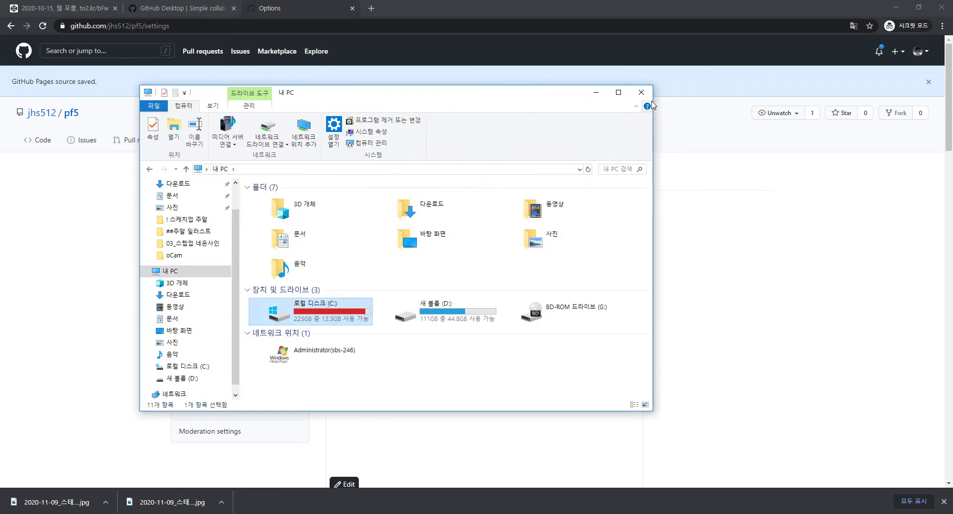
click(641, 92)
click(422, 370)
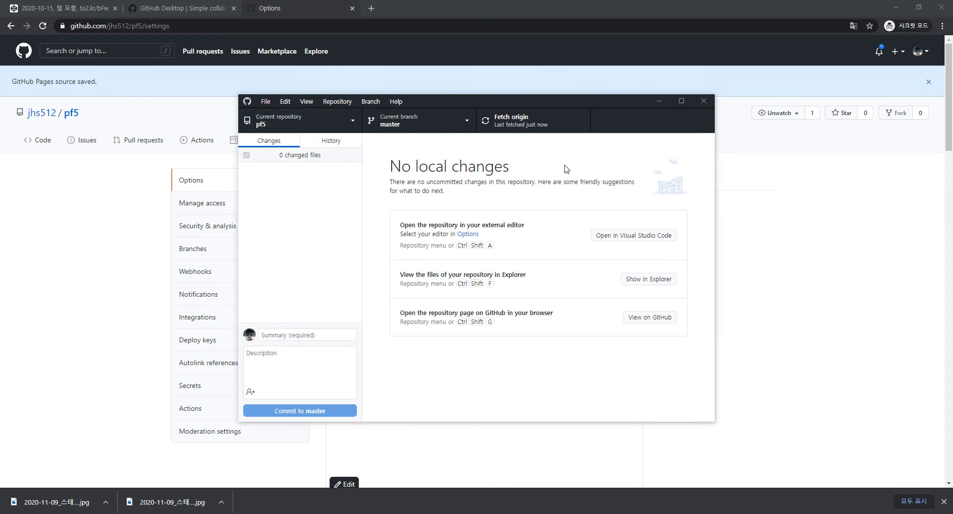
Paste index.html into the pf5 repository folder from File Explorer
click(647, 280)
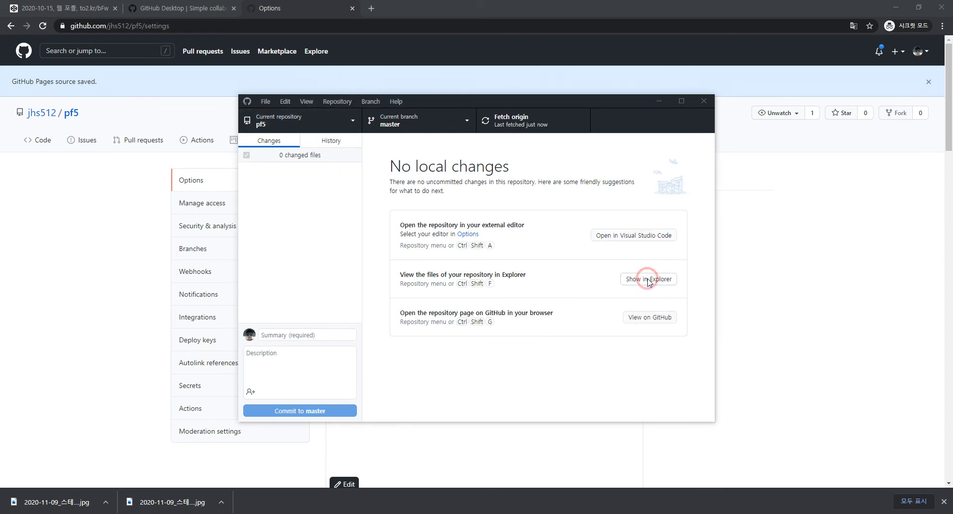
key(ctrl+v)
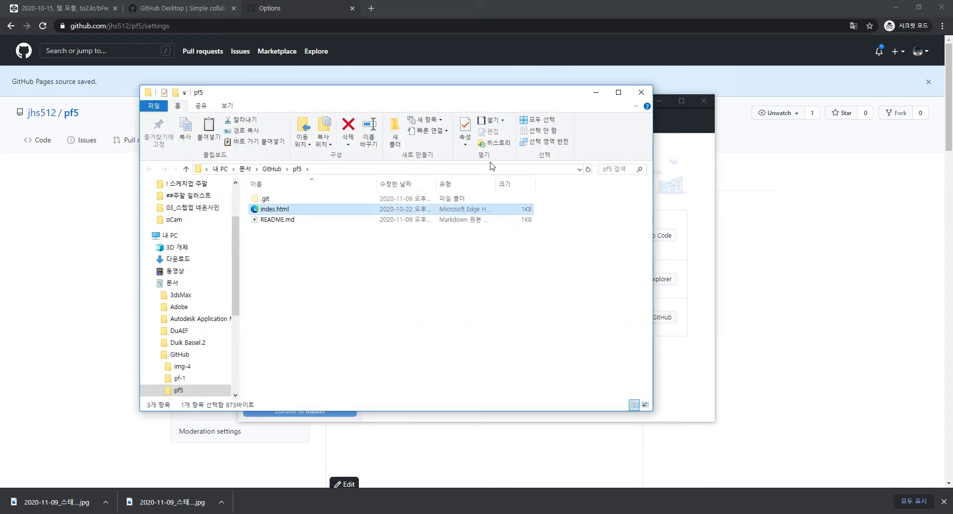
click(640, 93)
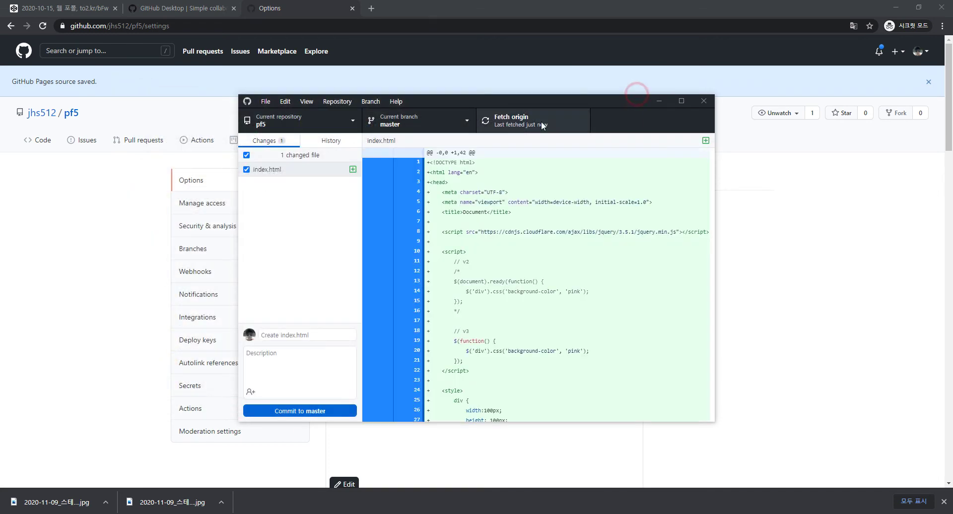
Commit index.html to master as 'Create index.html' and push it to origin
click(300, 334)
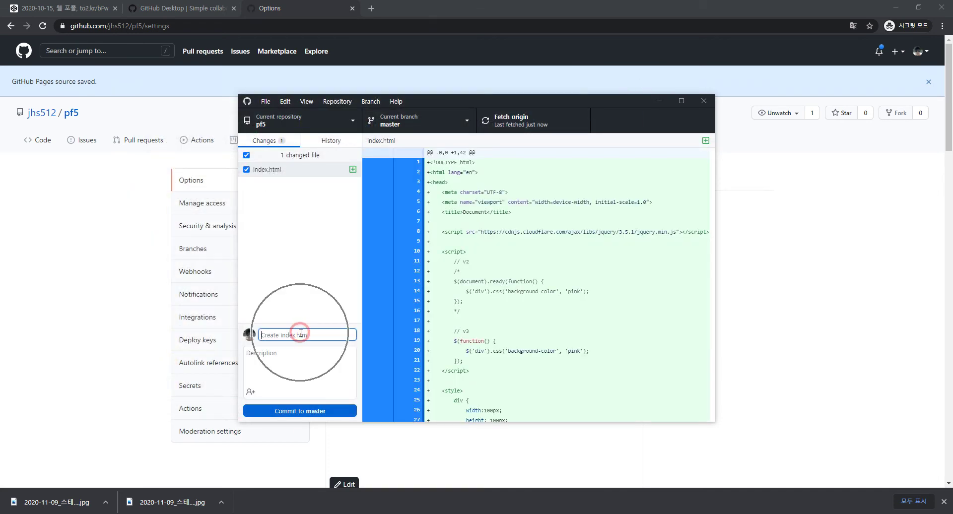
text(.)
click(272, 334)
click(314, 410)
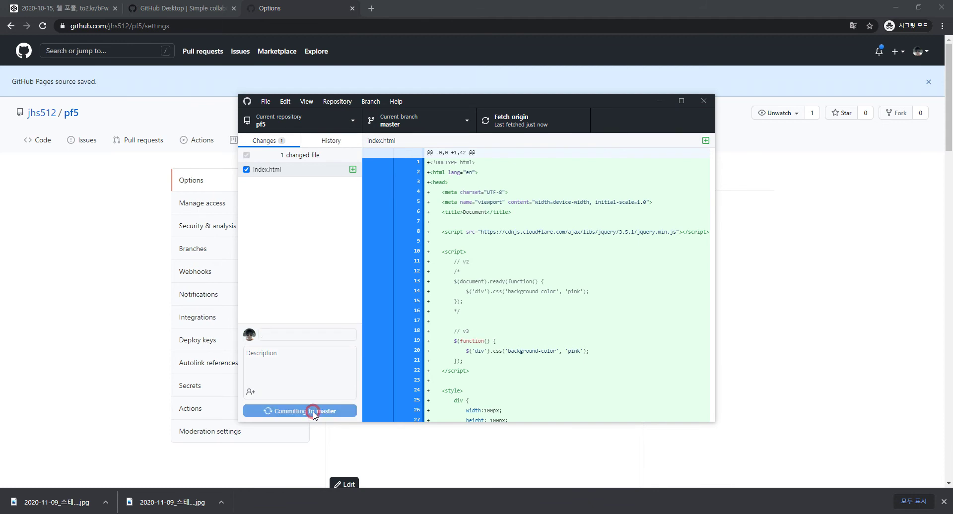
click(655, 236)
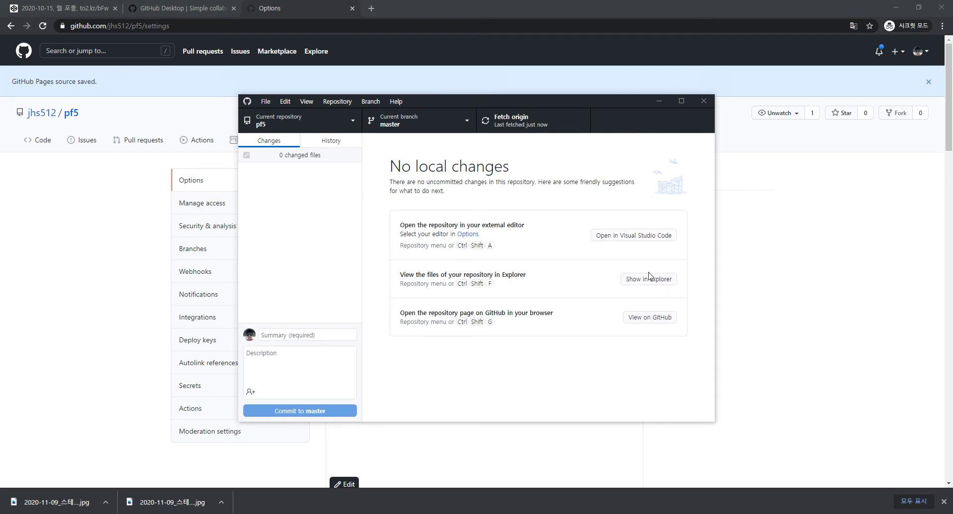
Open the published pf5 GitHub Pages site from Settings and load its index.html
click(106, 383)
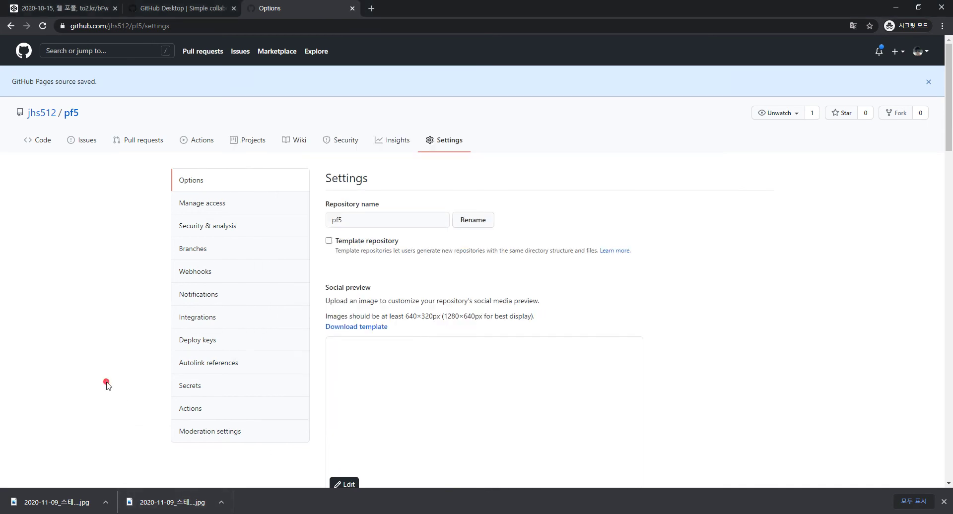
scroll(455, 296, down, 20)
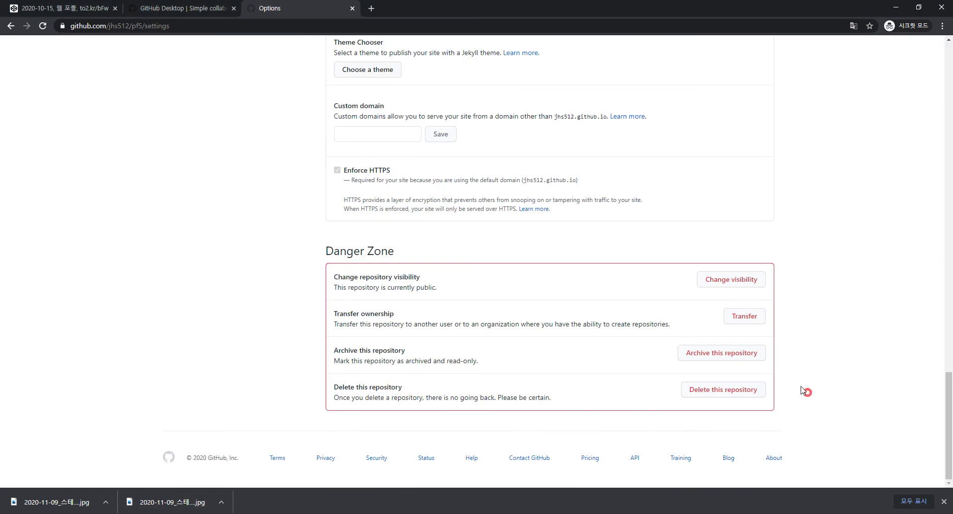
scroll(452, 223, up, 4)
click(511, 163)
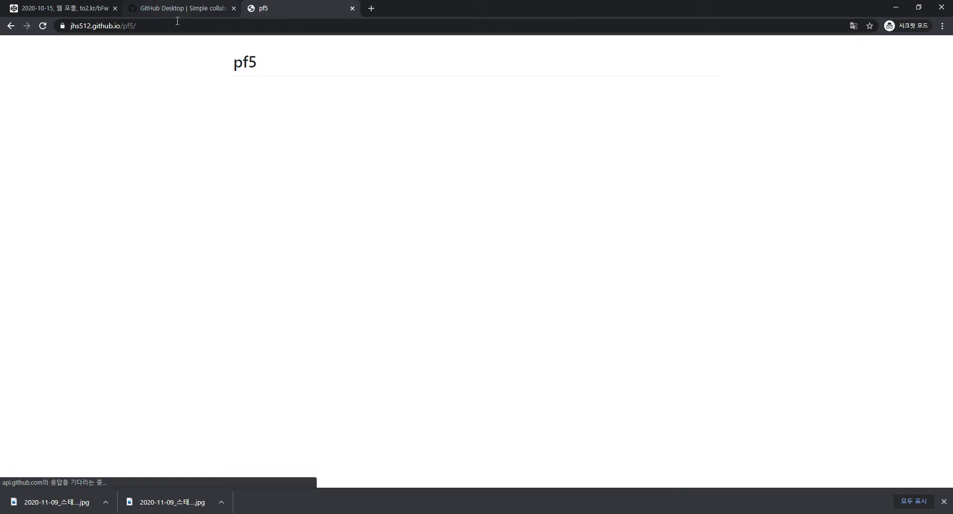
click(182, 25)
click(204, 27)
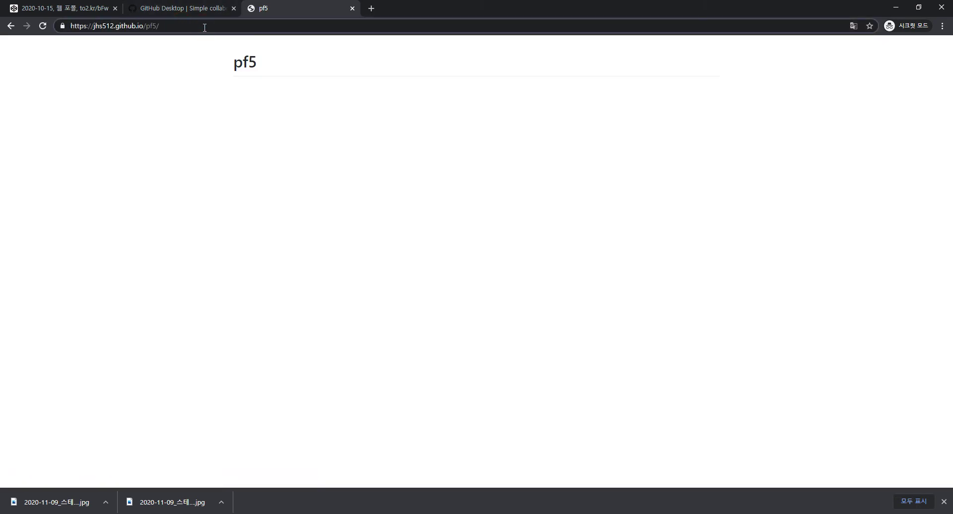
text(index.html)
key(Return)
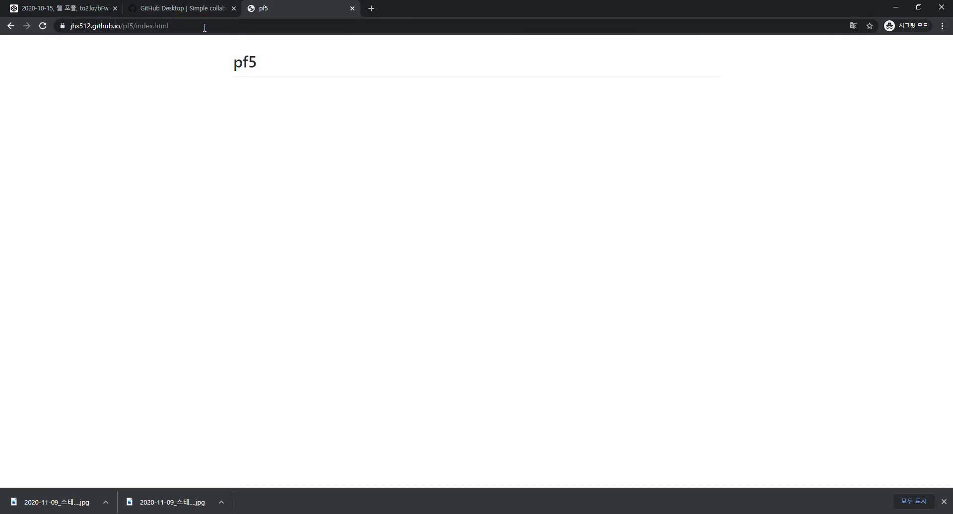
Reload index.html with a ?dummy= cache-busting query until the pink box shows, then return to GitHub Desktop
click(204, 27)
key(End)
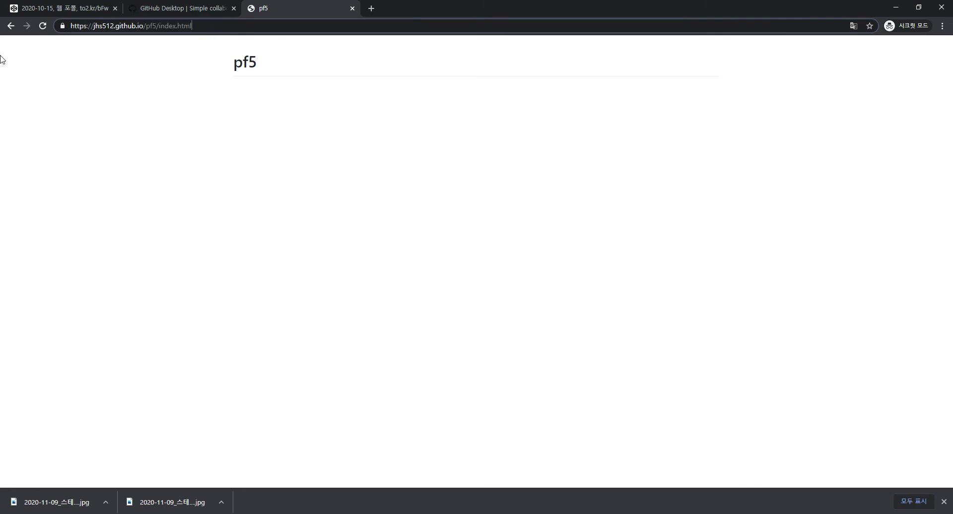
text(?dummy=230948u343084108309128321830218301283218312)
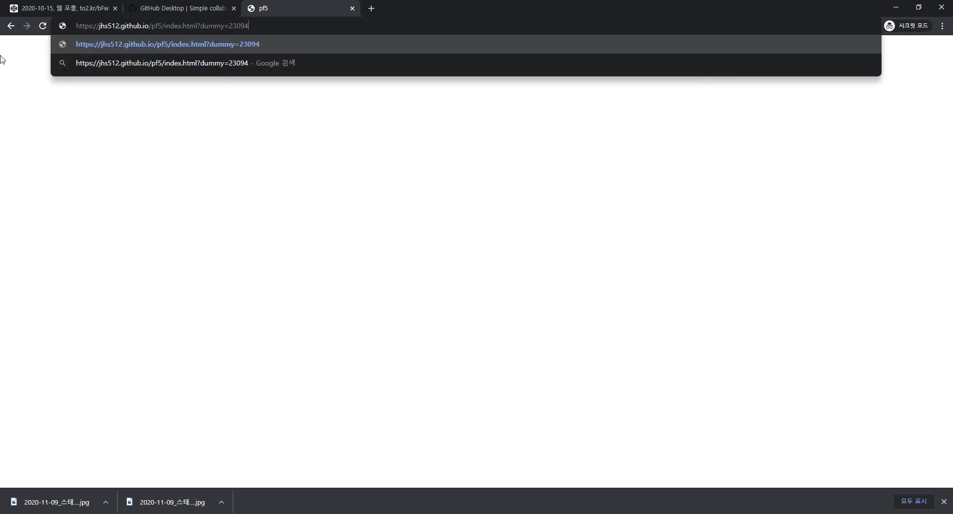
key(Return)
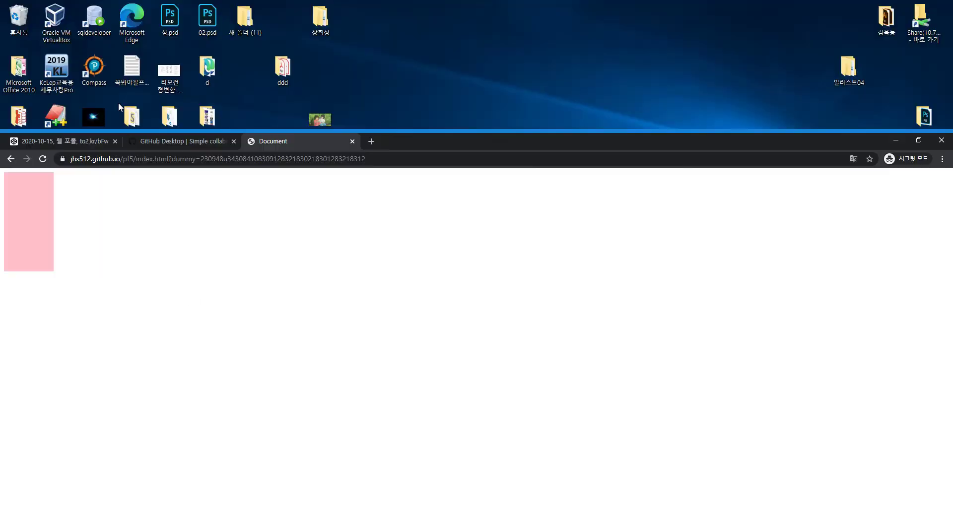
key(Escape)
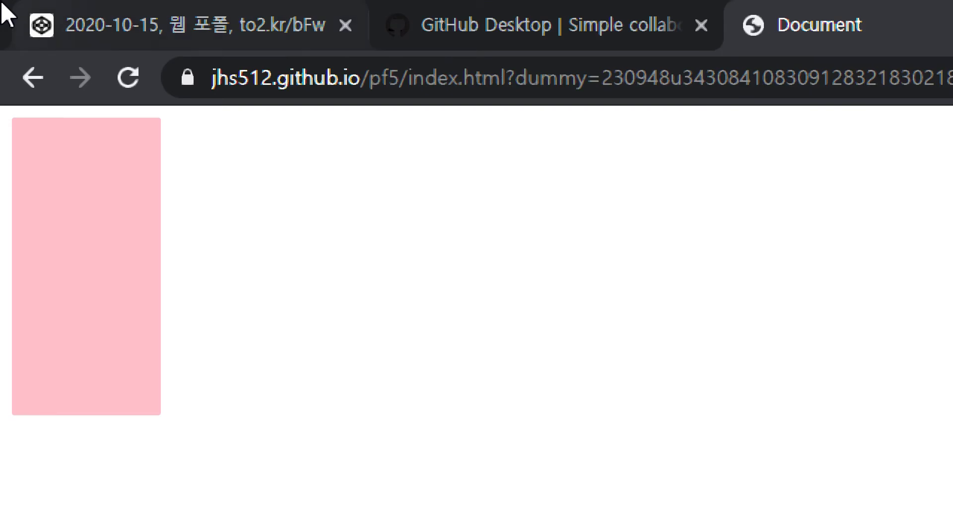
key(alt+Tab)
key(alt+Tab)
key(alt+shift+Tab)
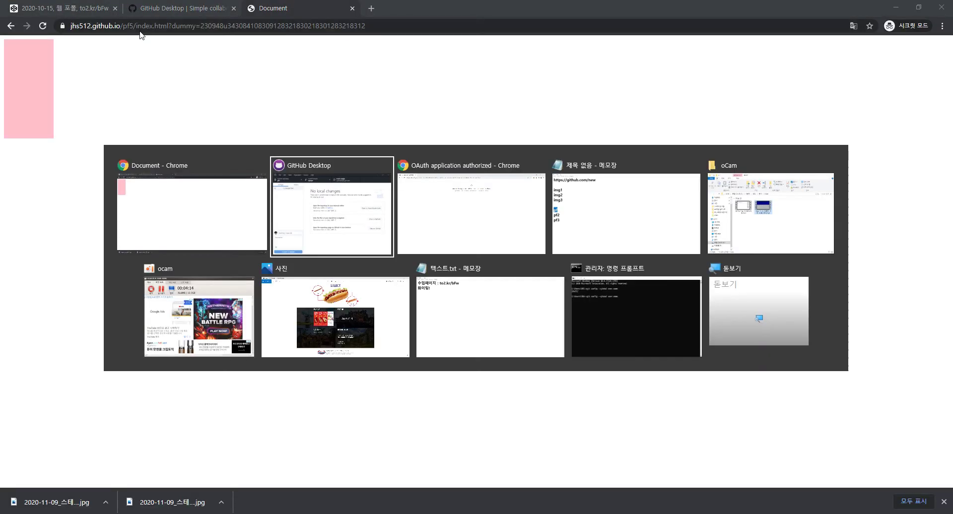
key(alt+Tab)
key(alt+Tab)
key(alt+Tab)
key(alt+shift+Tab)
key(alt+shift+Tab)
key(alt+shift+Tab)
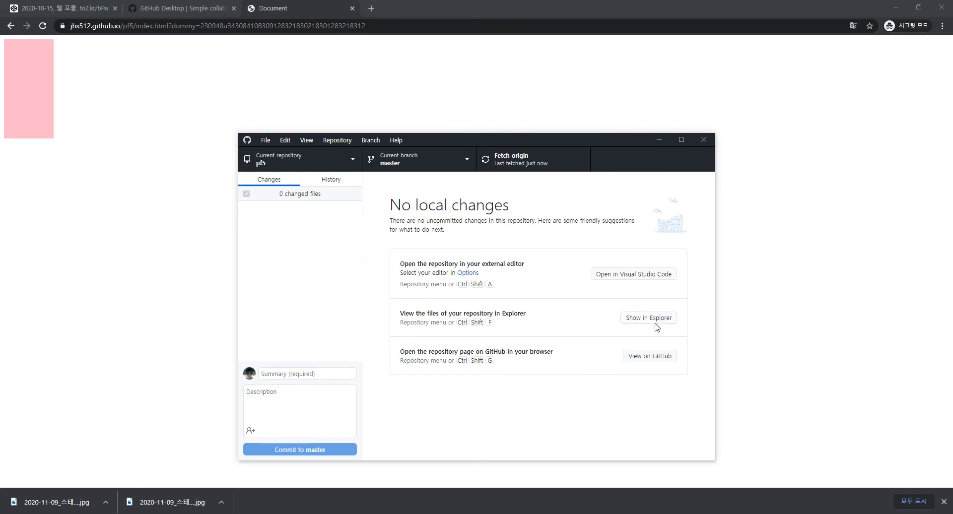
Open pf5's index.html in Visual Studio Code and close the Release Notes
click(644, 319)
click(354, 286)
right_click(279, 211)
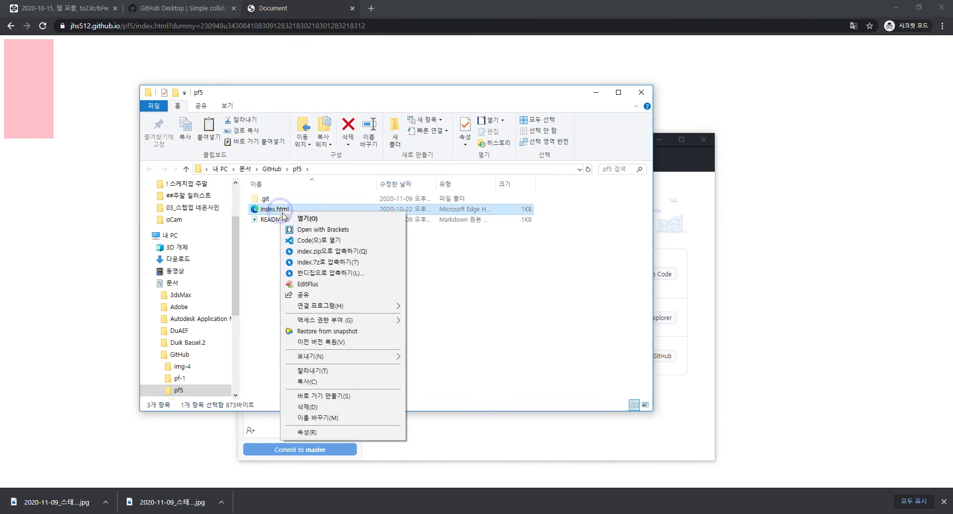
click(311, 240)
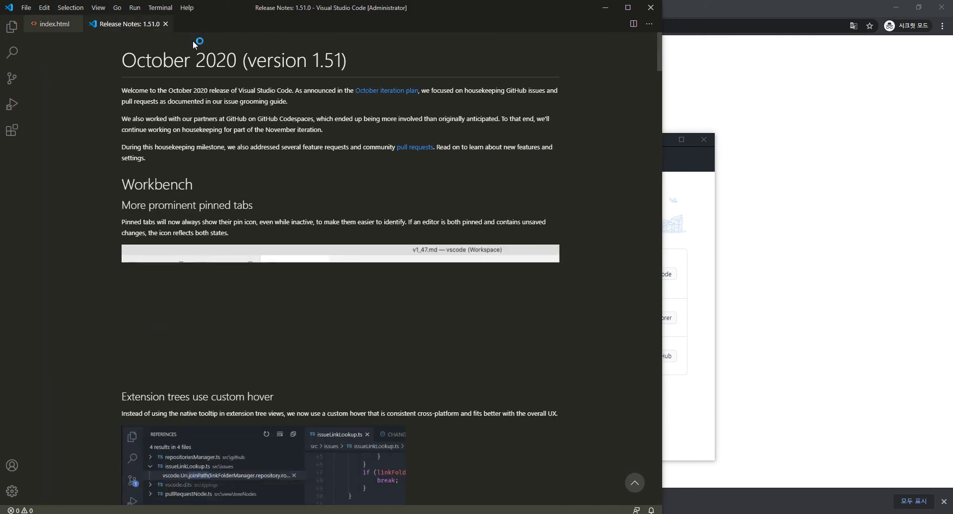
click(165, 24)
Change the line 20 background colour from 'pink' to 'green' and save index.html
double_click(224, 227)
text(gr)
key(ctrl+s)
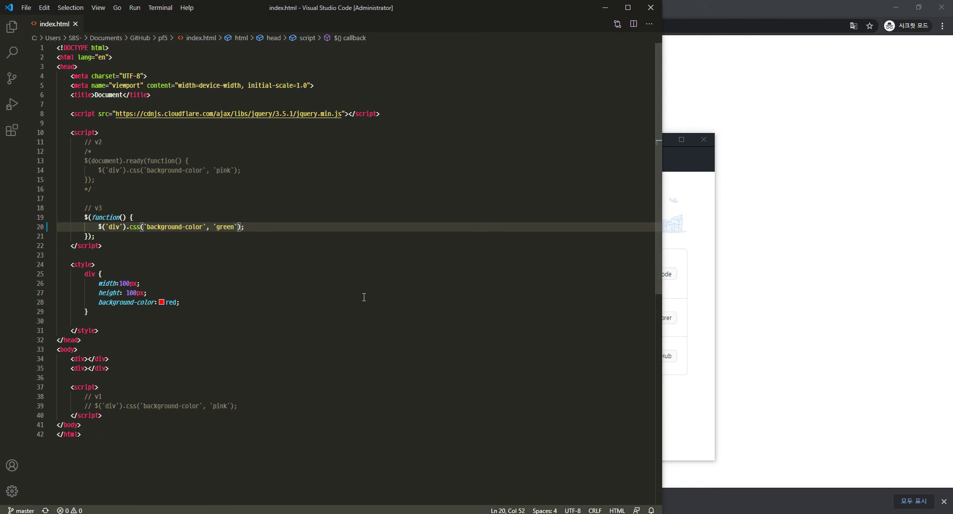
key(alt+Tab)
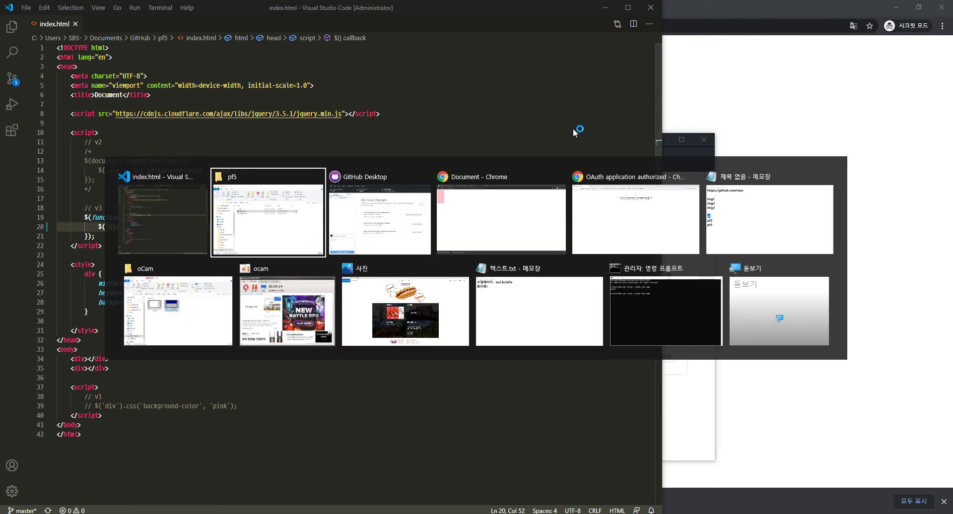